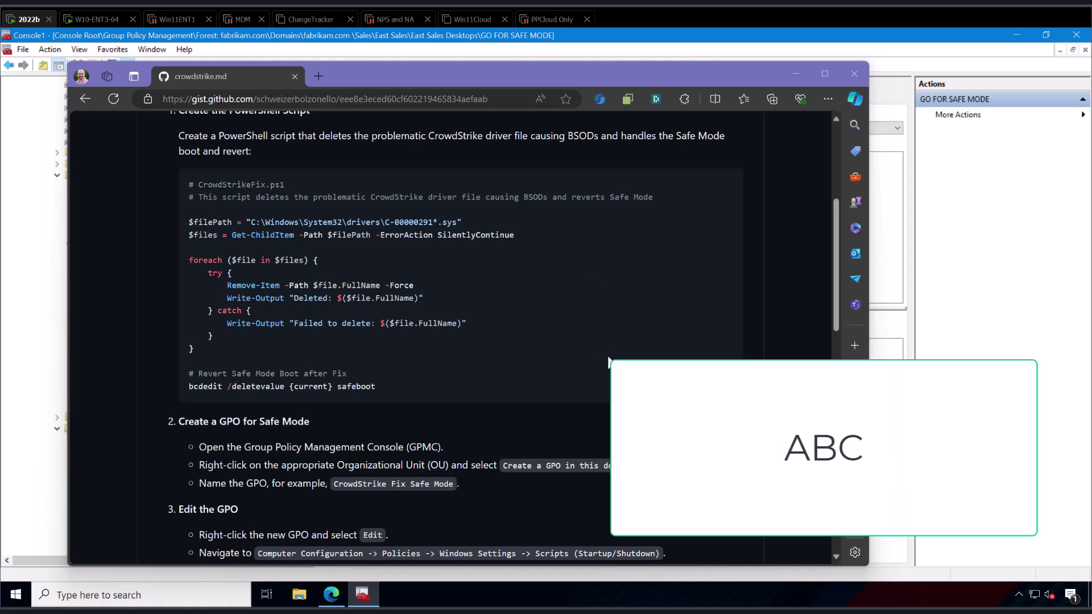
Scroll up through the crowdstrike.md gist to review the Group Policy Safe Mode workaround.
{"action": "scroll", "coordinate": [608, 361], "scroll_direction": "up", "scroll_amount": 1}
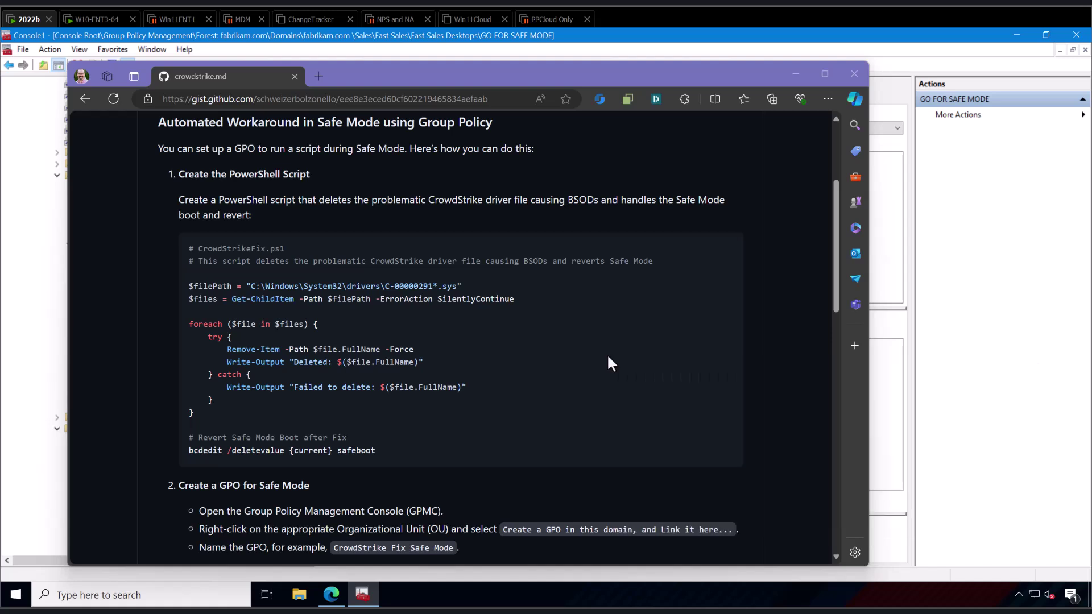
{"action": "scroll", "coordinate": [608, 360], "scroll_direction": "up", "scroll_amount": 2}
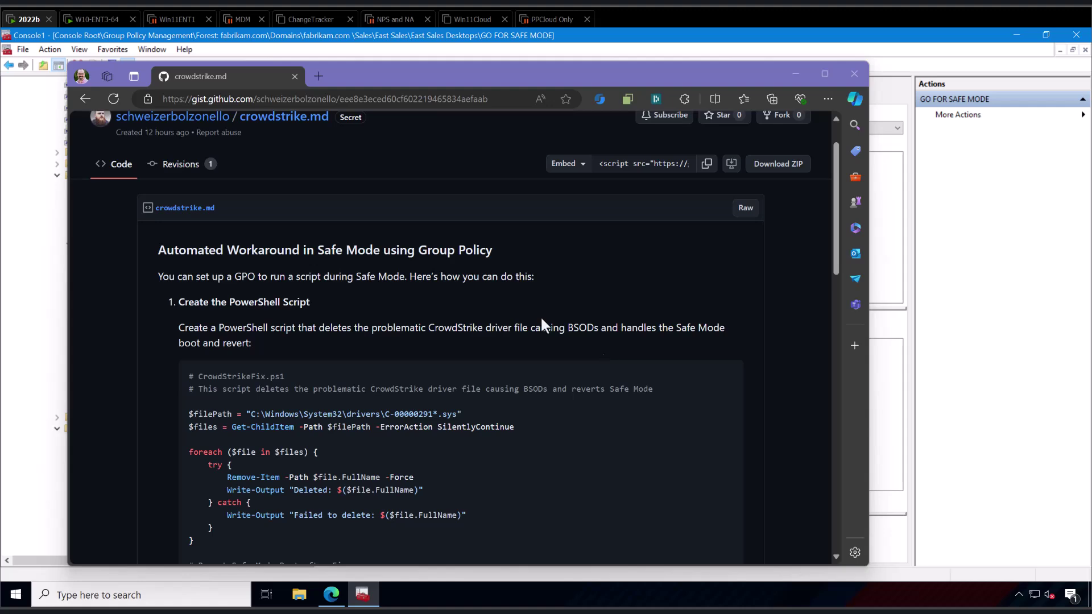
Check the Windows 10 endpoint VM, then return to the 2022b Group Policy Management session.
{"action": "left_click", "coordinate": [82, 20]}
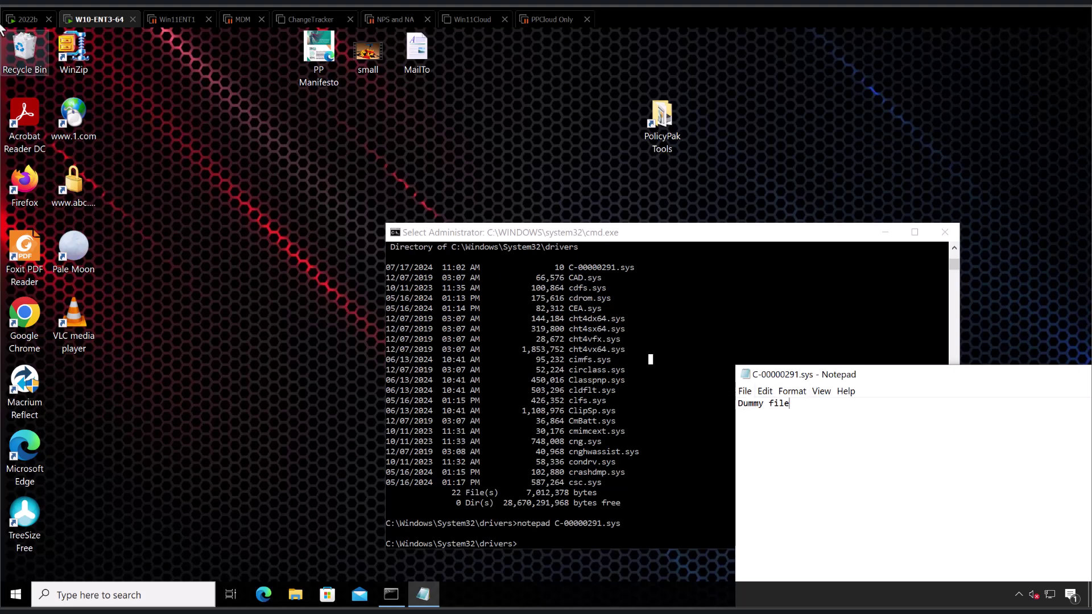
{"action": "left_click", "coordinate": [25, 23]}
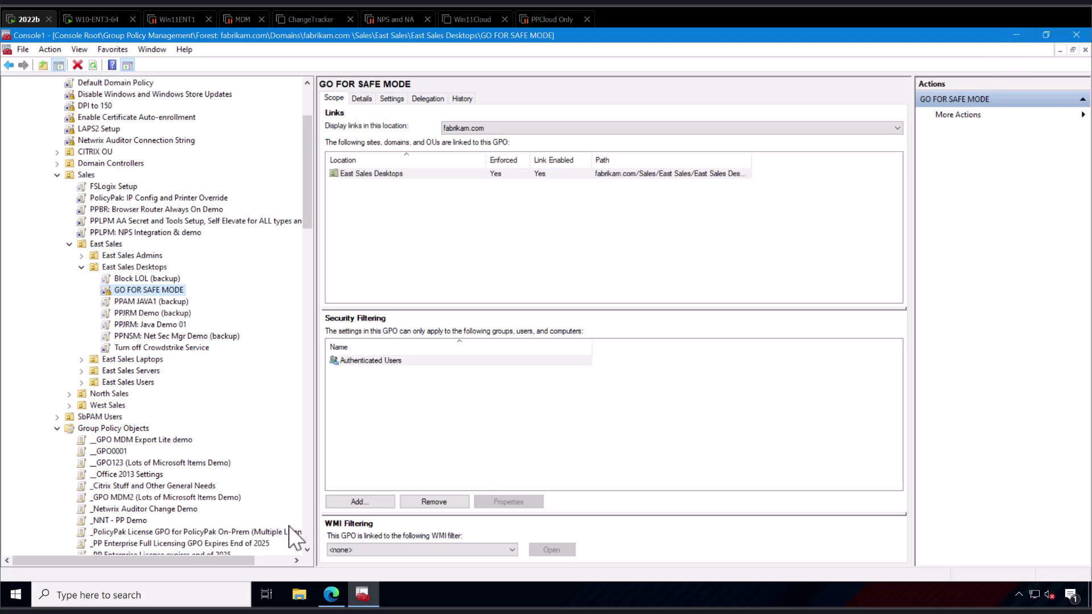
Bring the crowdstrike.md gist forward and select the ForceSafeMode.ps1 script block at step 4.
{"action": "mouse_move", "coordinate": [331, 594]}
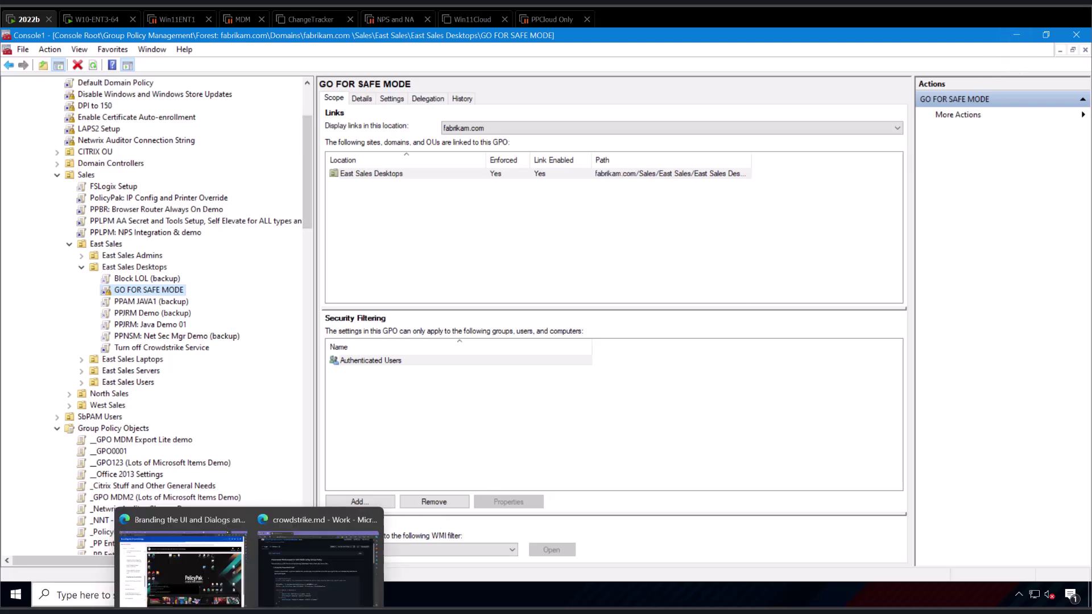
{"action": "left_click", "coordinate": [314, 578]}
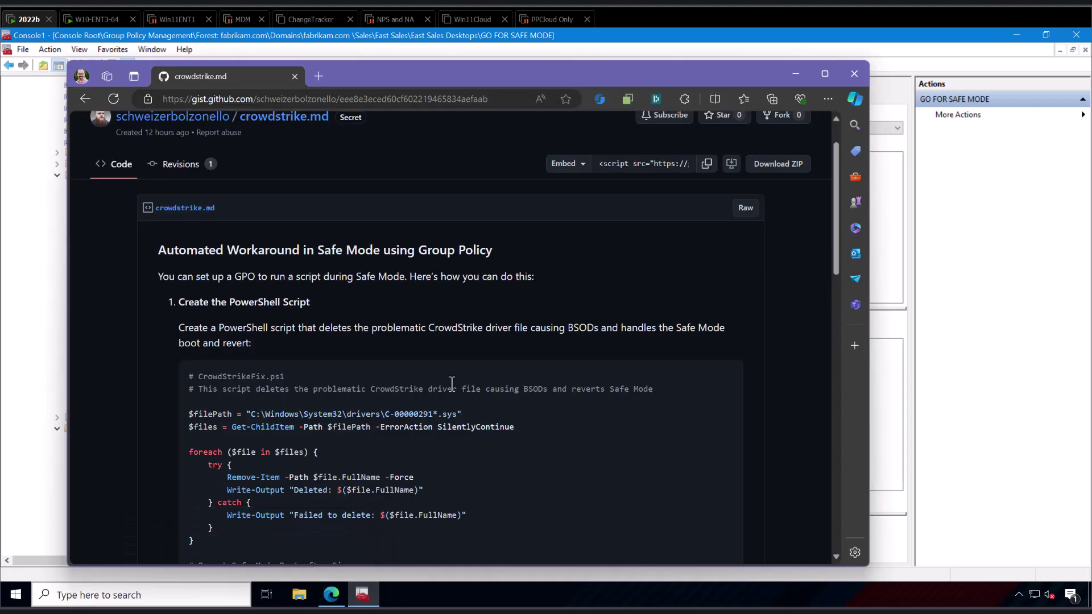
{"action": "scroll", "coordinate": [451, 384], "scroll_direction": "down", "scroll_amount": 3}
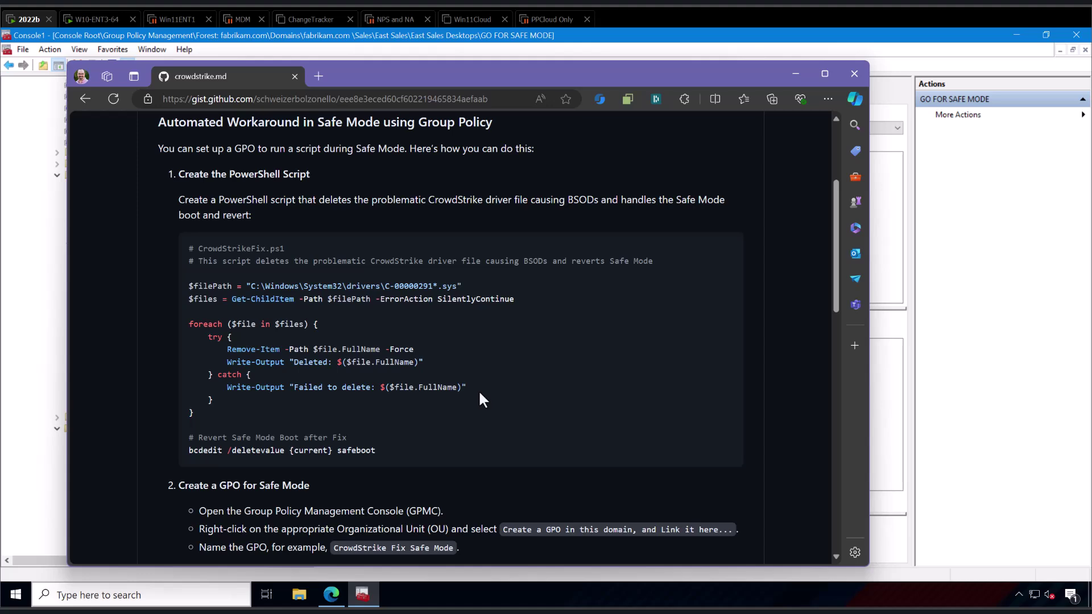
{"action": "scroll", "coordinate": [481, 394], "scroll_direction": "up", "scroll_amount": 3}
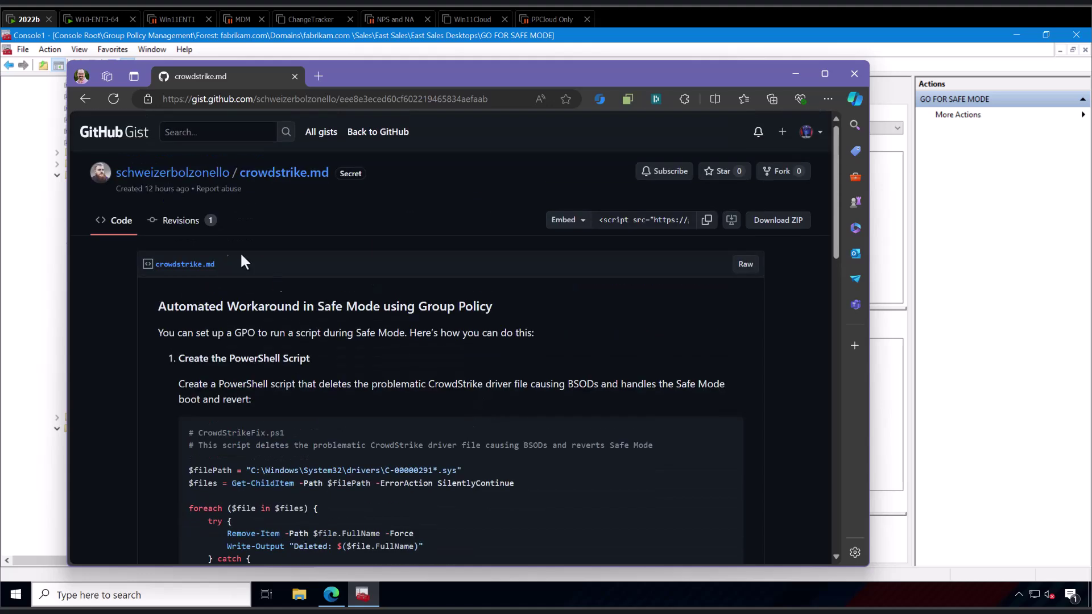
{"action": "mouse_move", "coordinate": [203, 186]}
{"action": "scroll", "coordinate": [618, 405], "scroll_direction": "down", "scroll_amount": 2}
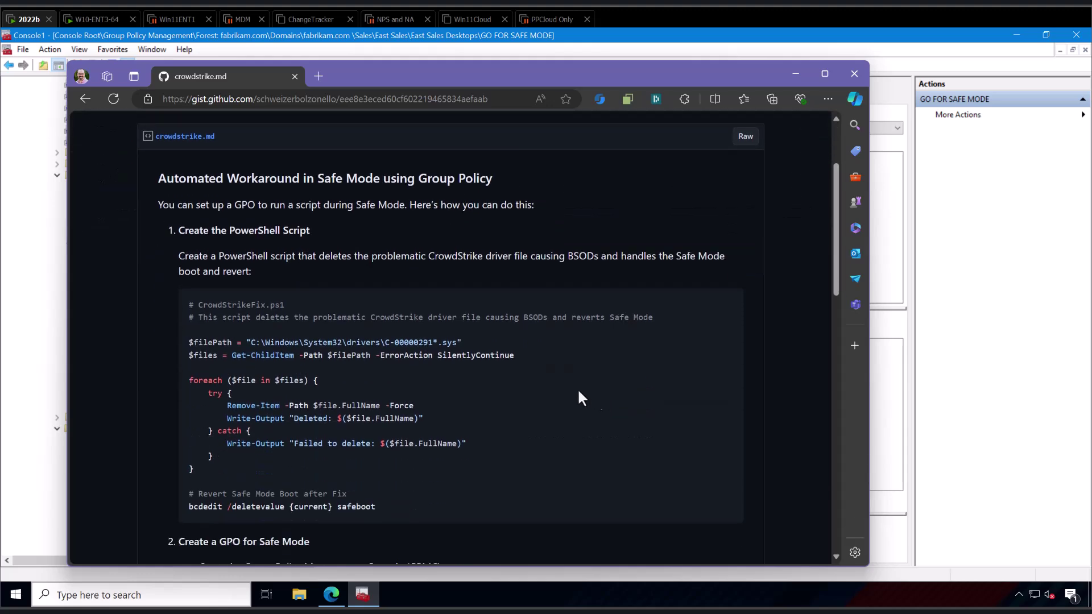
{"action": "scroll", "coordinate": [315, 307], "scroll_direction": "down", "scroll_amount": 8}
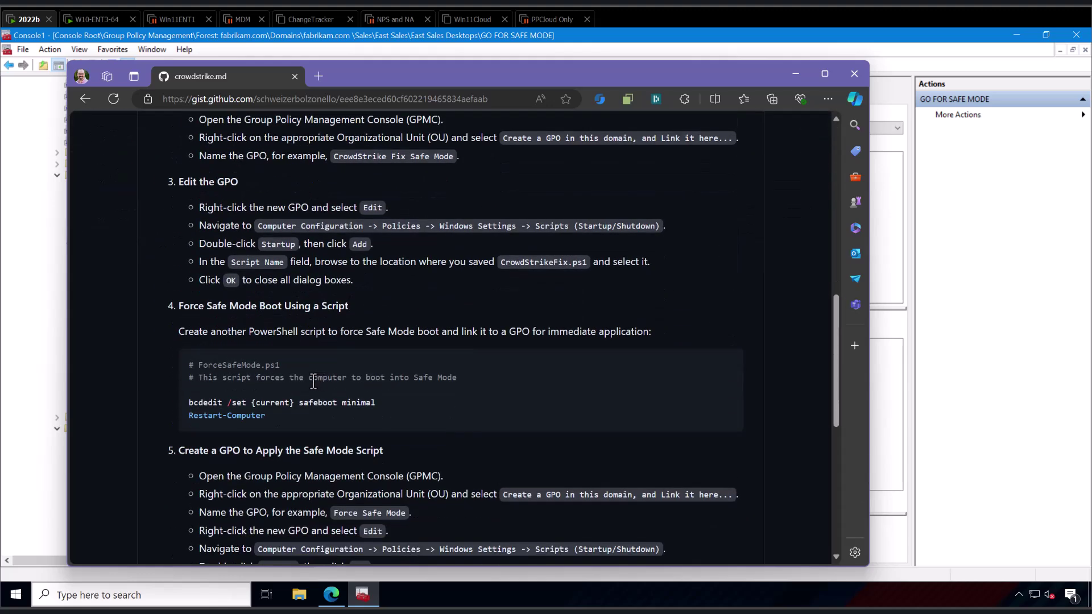
{"action": "left_click_drag", "start_coordinate": [286, 414], "coordinate": [200, 371]}
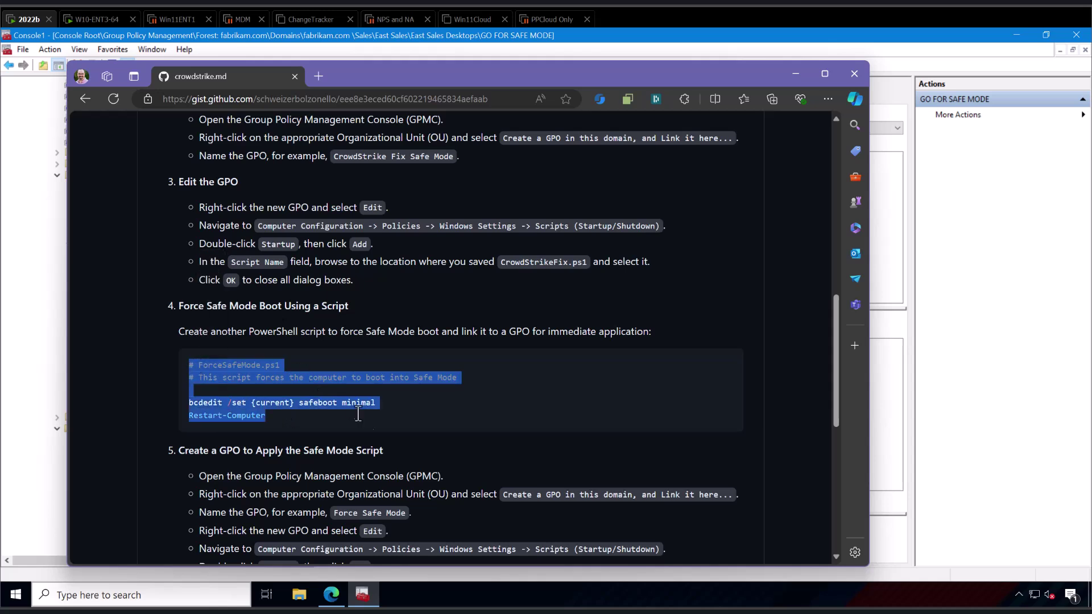
Launch Notepad from Start search and paste in the ForceSafeMode script.
{"action": "left_click", "coordinate": [11, 598]}
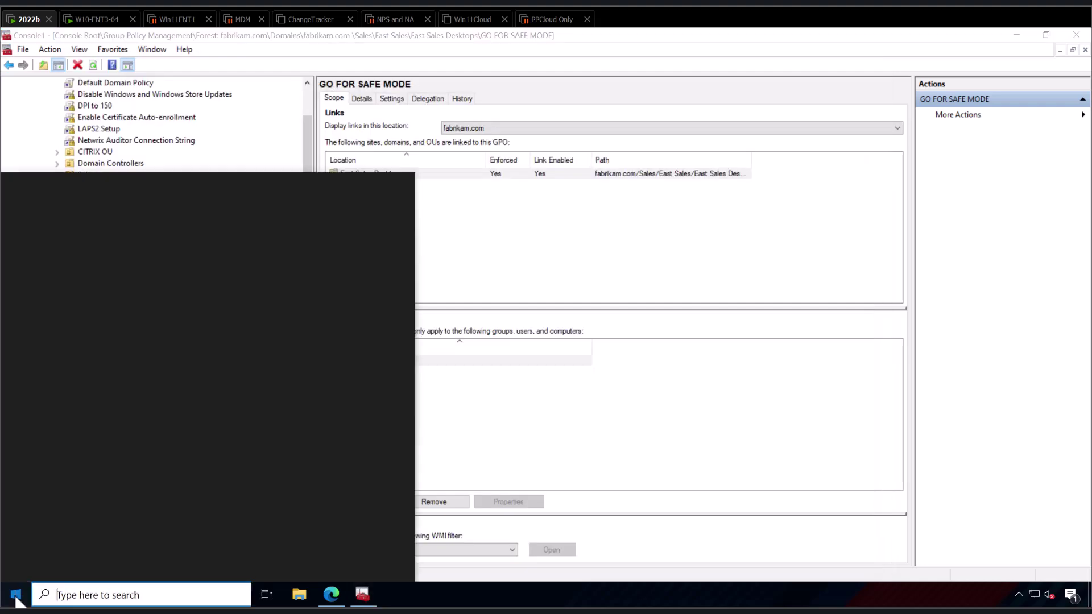
{"action": "type", "text": "notepad"}
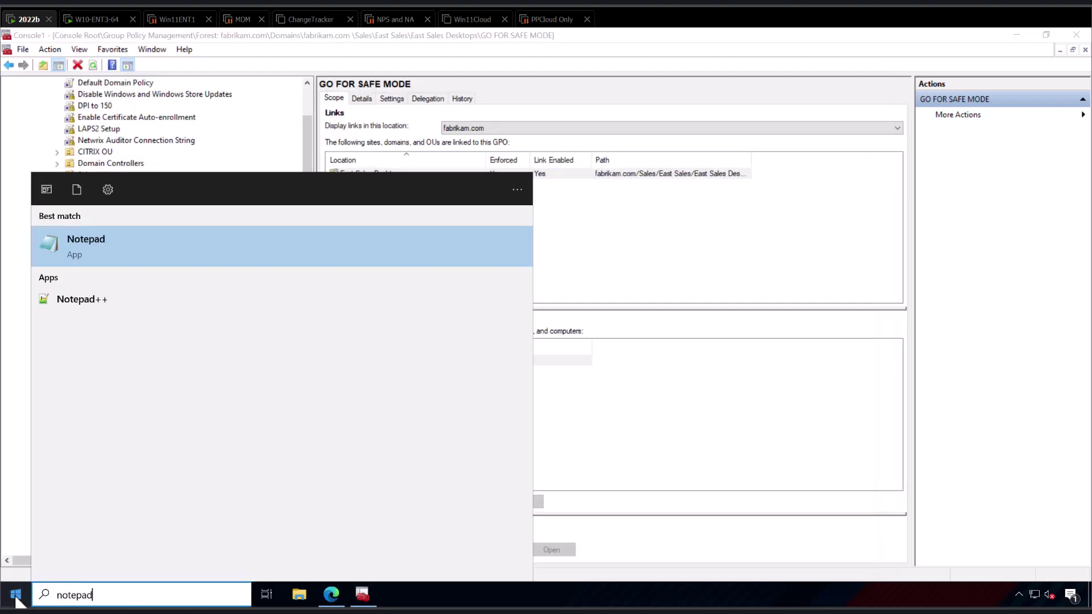
{"action": "key", "text": "Return"}
{"action": "type", "text": "# ForceSafeMode.ps1 # This script forces the computer to boot into Safe Mode  bcdedit /set {current} safeboot minimal Restart-Computer"}
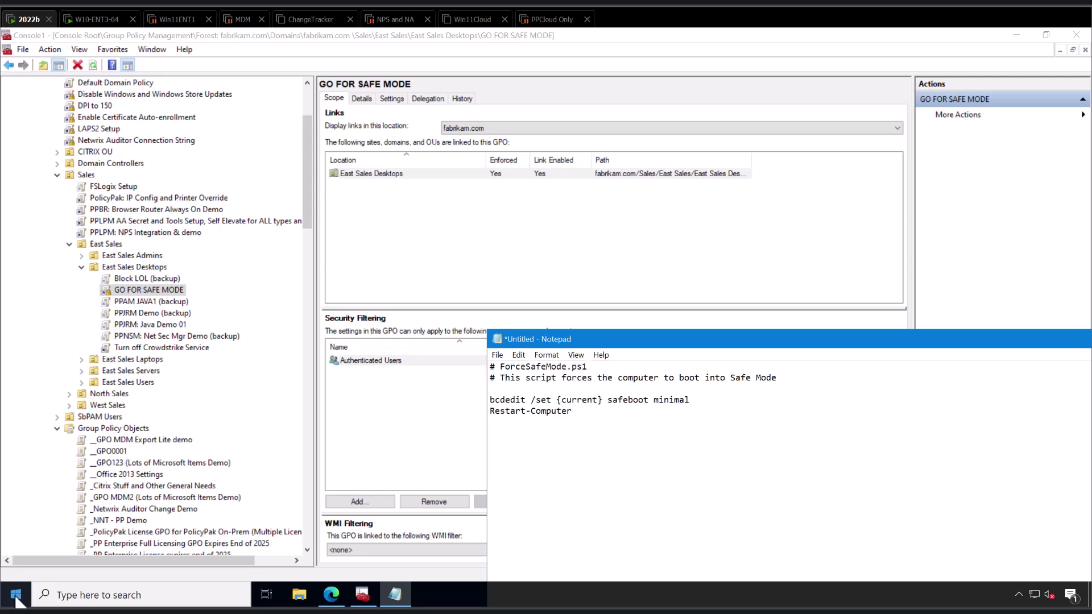
Save the script to the Desktop as SAFE1.ps1 with file type All Files.
{"action": "key", "text": "ctrl+s"}
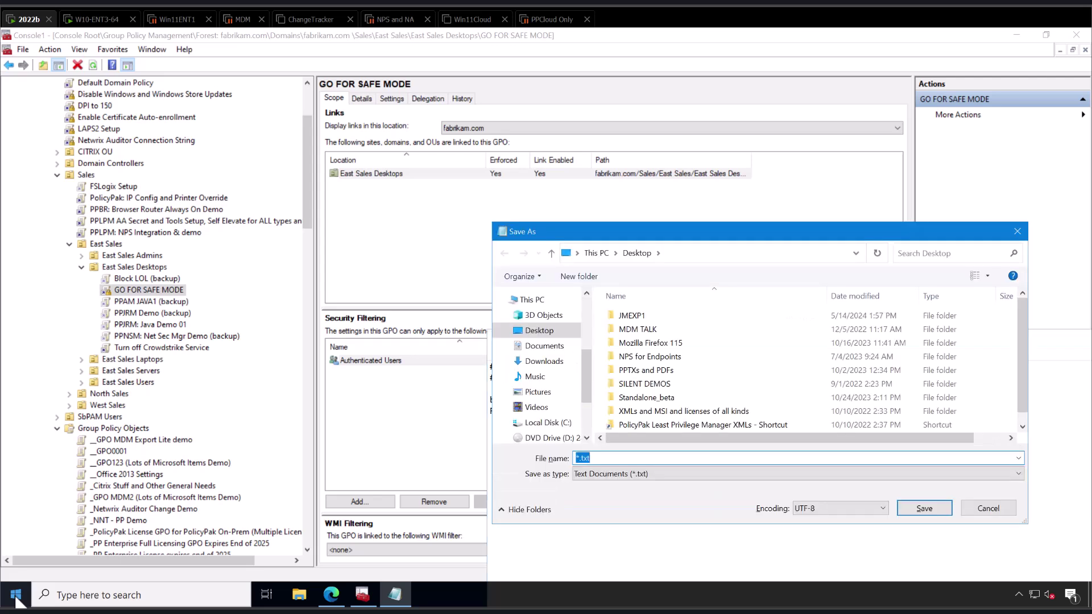
{"action": "type", "text": "SAFE1"}
{"action": "key", "text": "Tab"}
{"action": "key", "text": "alt+Down"}
{"action": "key", "text": "Down"}
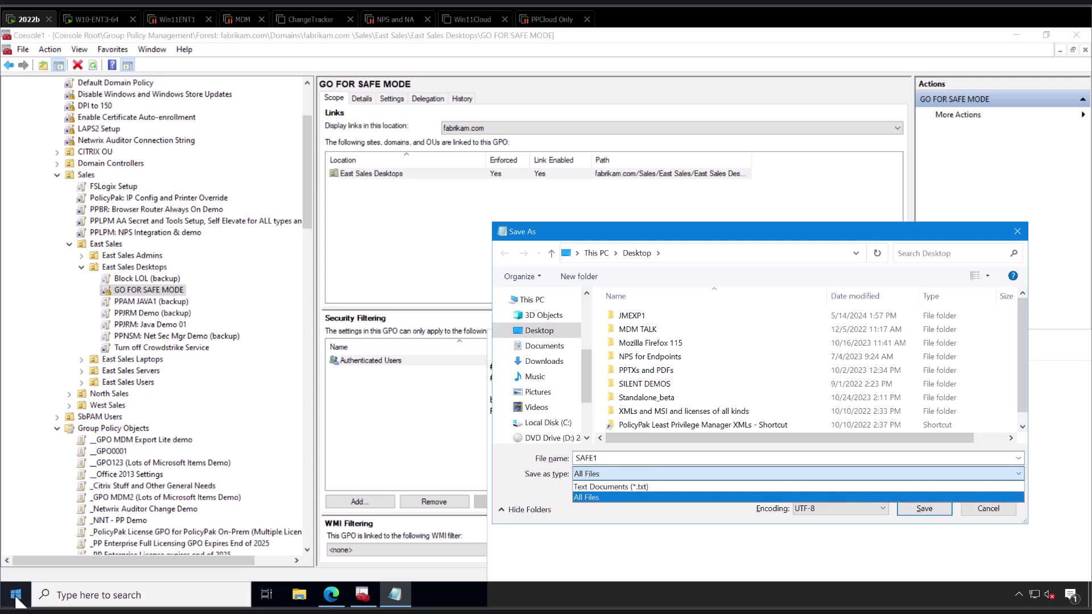
{"action": "key", "text": "Return"}
{"action": "key", "text": "shift+Tab"}
{"action": "key", "text": "End"}
{"action": "type", "text": "."}
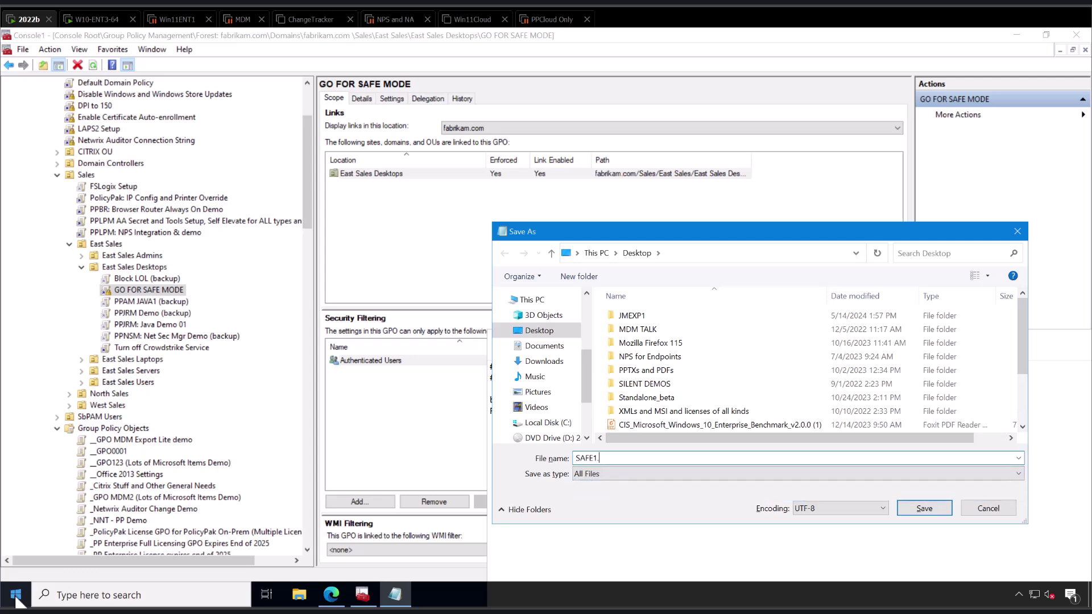
{"action": "type", "text": "ps1"}
{"action": "key", "text": "Return"}
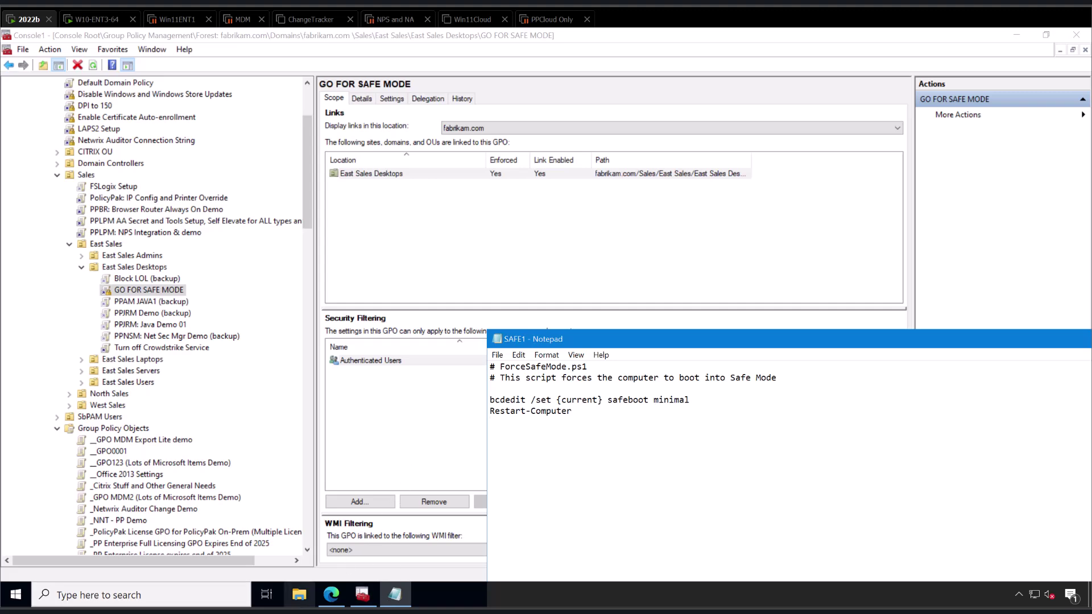
Copy the CrowdStrikeFix.ps1 code from the gist and replace Notepad's text with it.
{"action": "mouse_move", "coordinate": [331, 594]}
{"action": "left_click", "coordinate": [322, 557]}
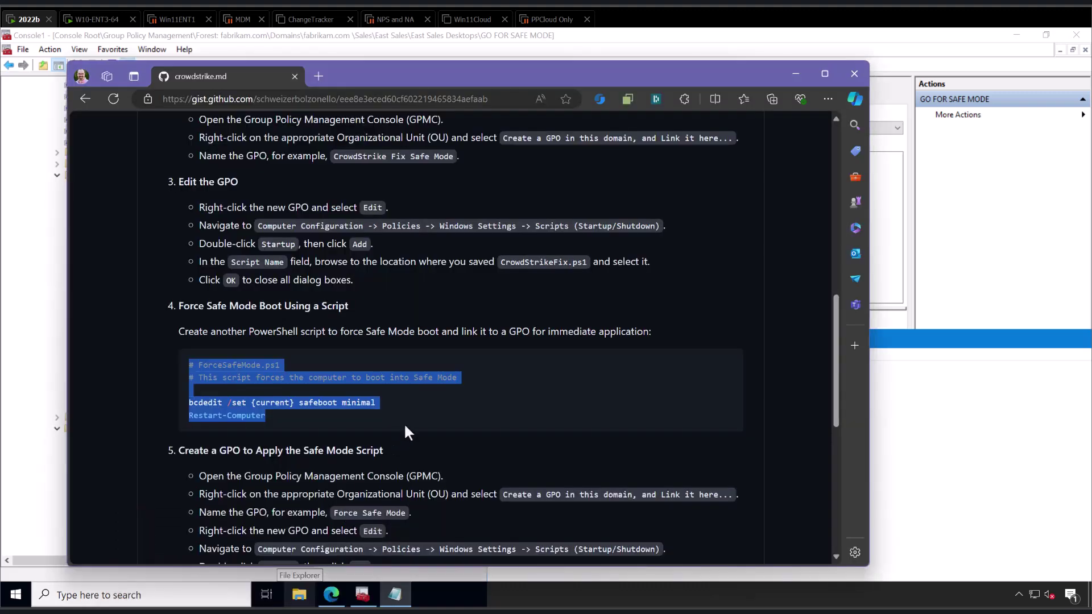
{"action": "scroll", "coordinate": [408, 418], "scroll_direction": "up", "scroll_amount": 1}
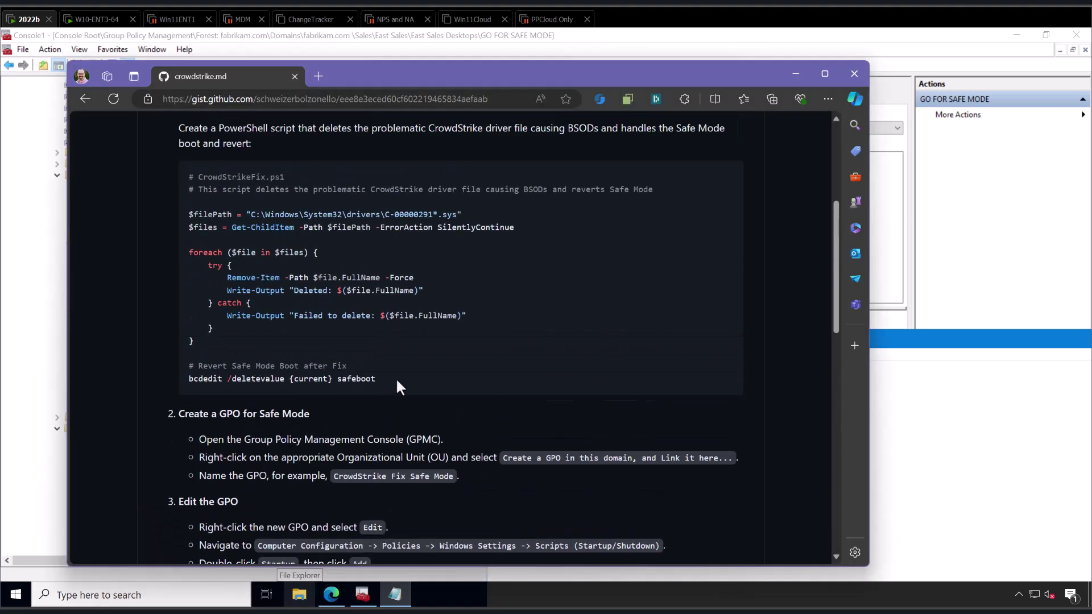
{"action": "left_click_drag", "start_coordinate": [395, 378], "coordinate": [200, 186]}
{"action": "key", "text": "ctrl+c"}
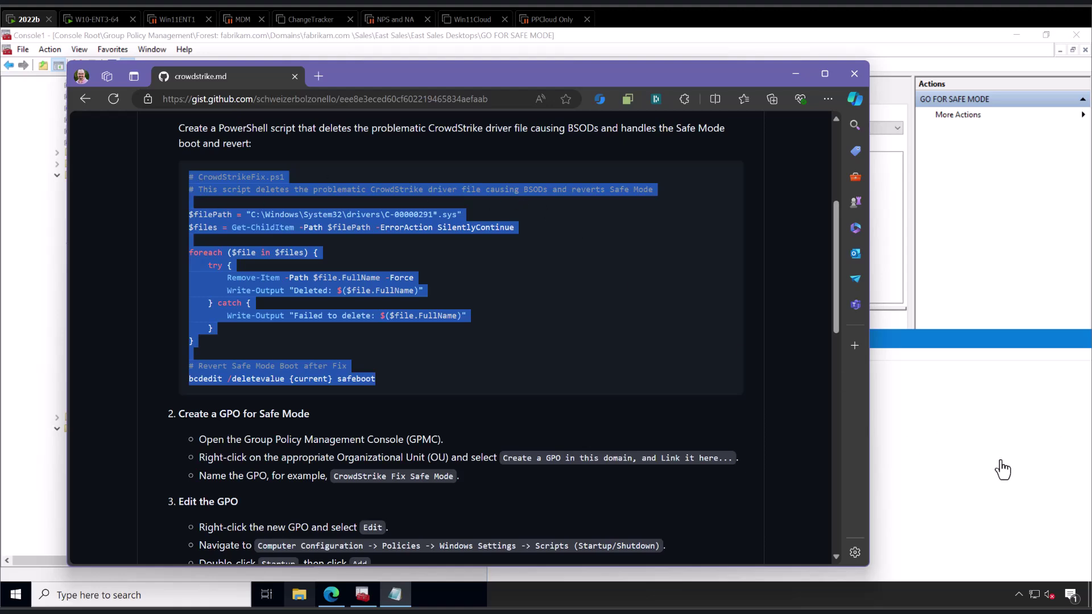
{"action": "left_click", "coordinate": [967, 462]}
{"action": "key", "text": "ctrl+a"}
{"action": "key", "text": "ctrl+v"}
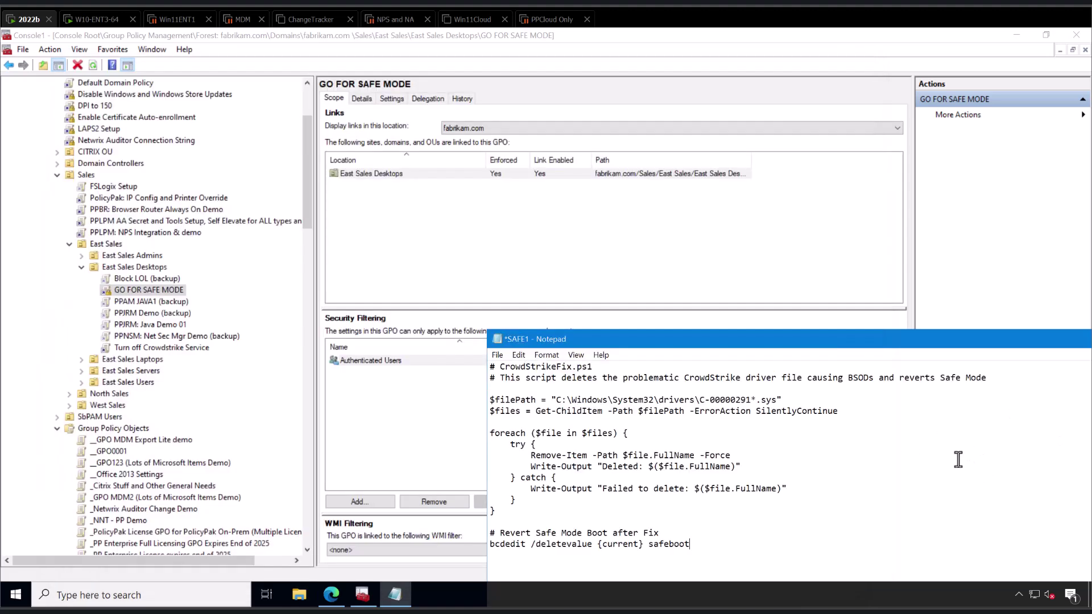
{"action": "key", "text": "alt+e"}
{"action": "key", "text": "Escape"}
Save the deletion script to the Desktop as DELFILE1.ps1 with file type All Files.
{"action": "key", "text": "ctrl+shift+s"}
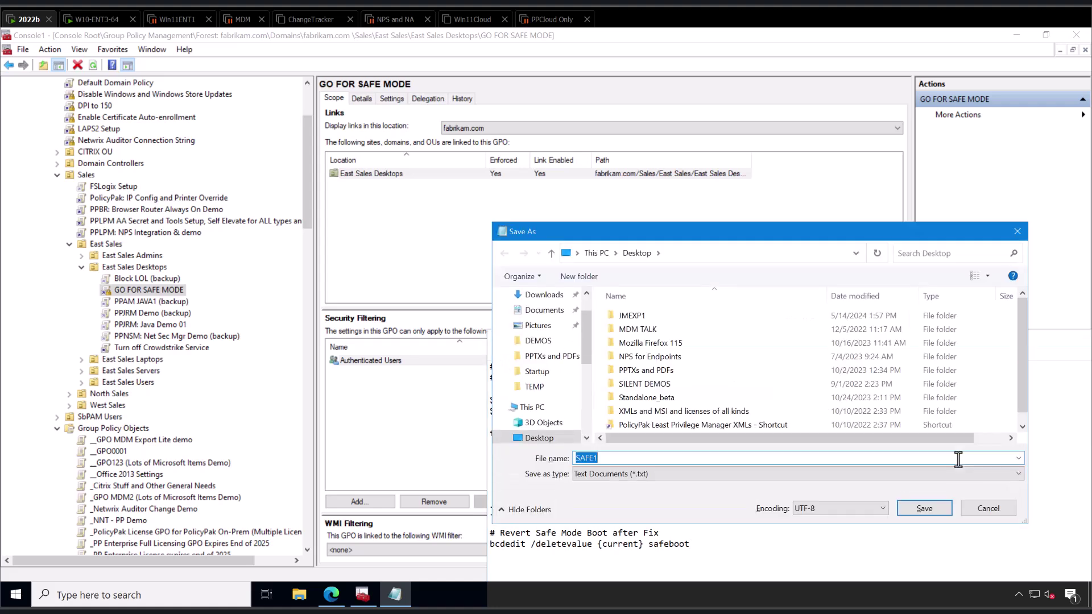
{"action": "type", "text": "DELFILE1"}
{"action": "key", "text": "Tab"}
{"action": "key", "text": "alt+Down"}
{"action": "key", "text": "Down"}
{"action": "key", "text": "Return"}
{"action": "key", "text": "shift+Tab"}
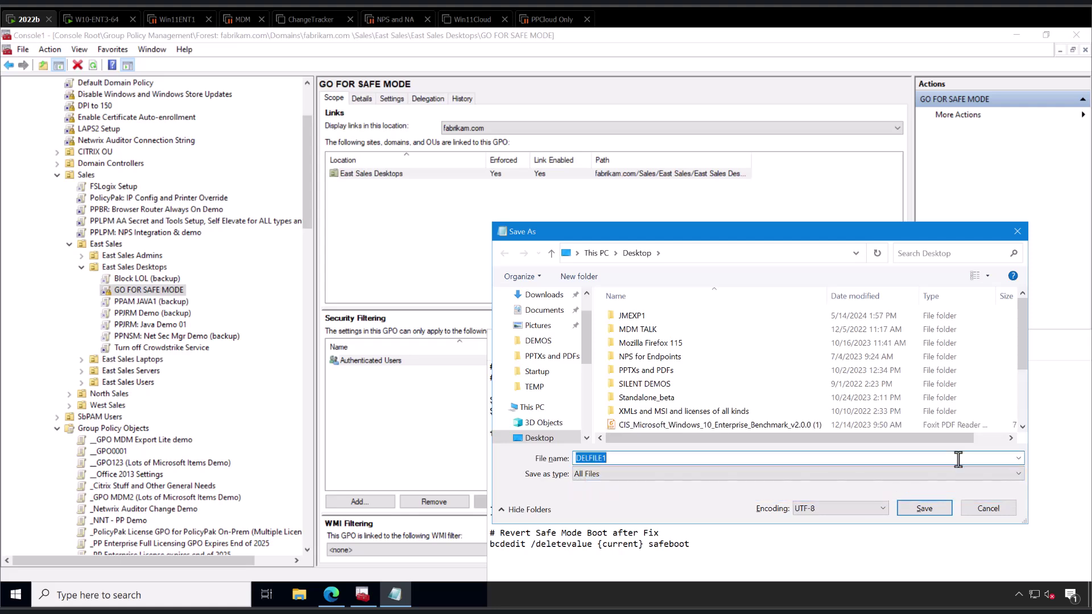
{"action": "key", "text": "End"}
{"action": "type", "text": ".ps1"}
{"action": "key", "text": "Return"}
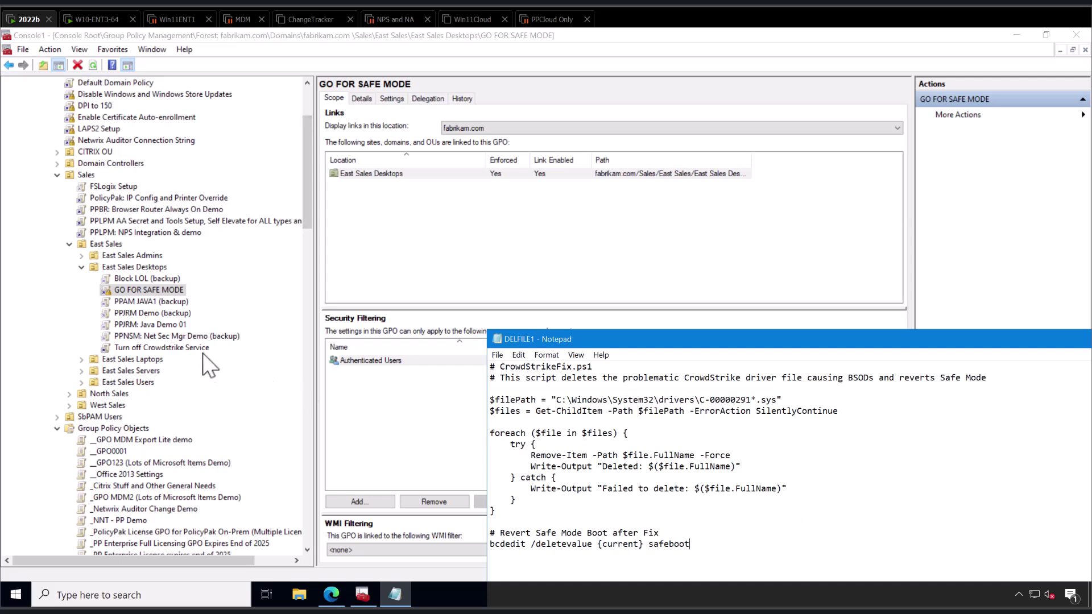
Create the SAFE MODE START GPO linked to East Sales Desktops and open it for editing.
{"action": "right_click", "coordinate": [147, 264]}
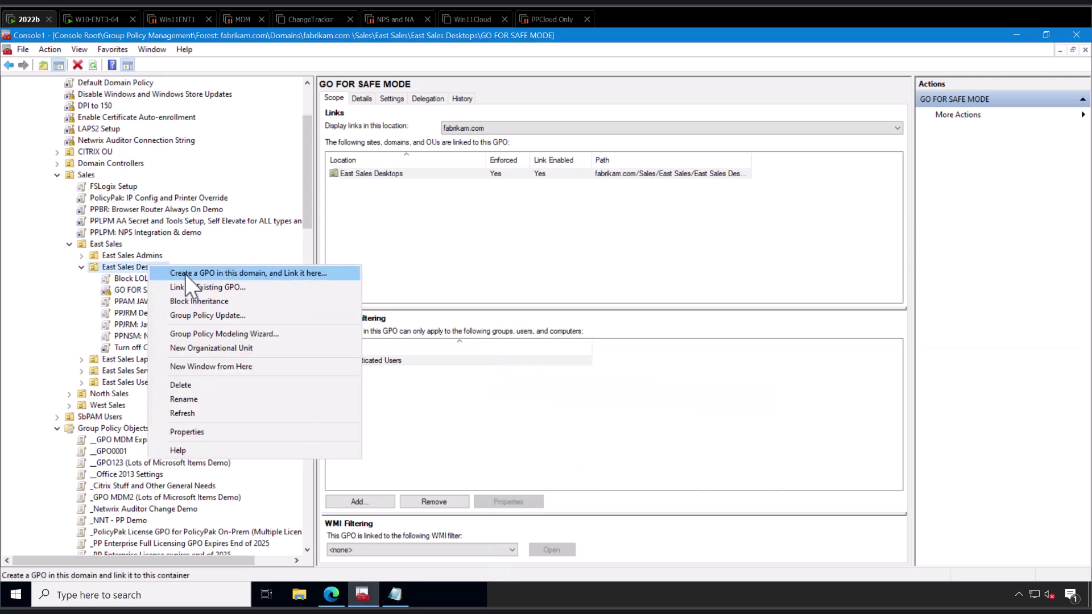
{"action": "left_click", "coordinate": [220, 275]}
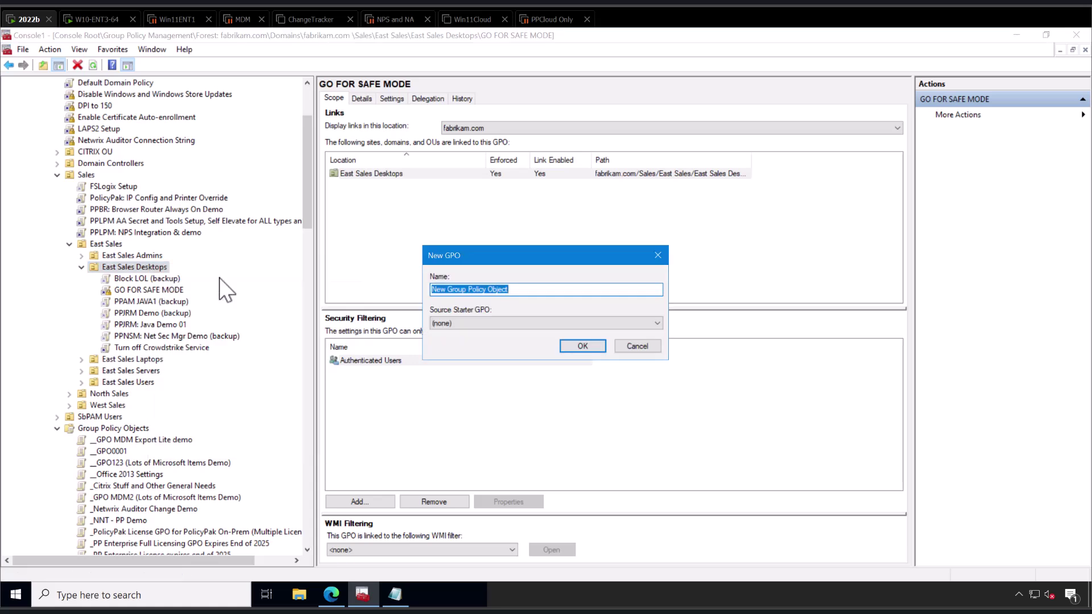
{"action": "type", "text": "SAF"}
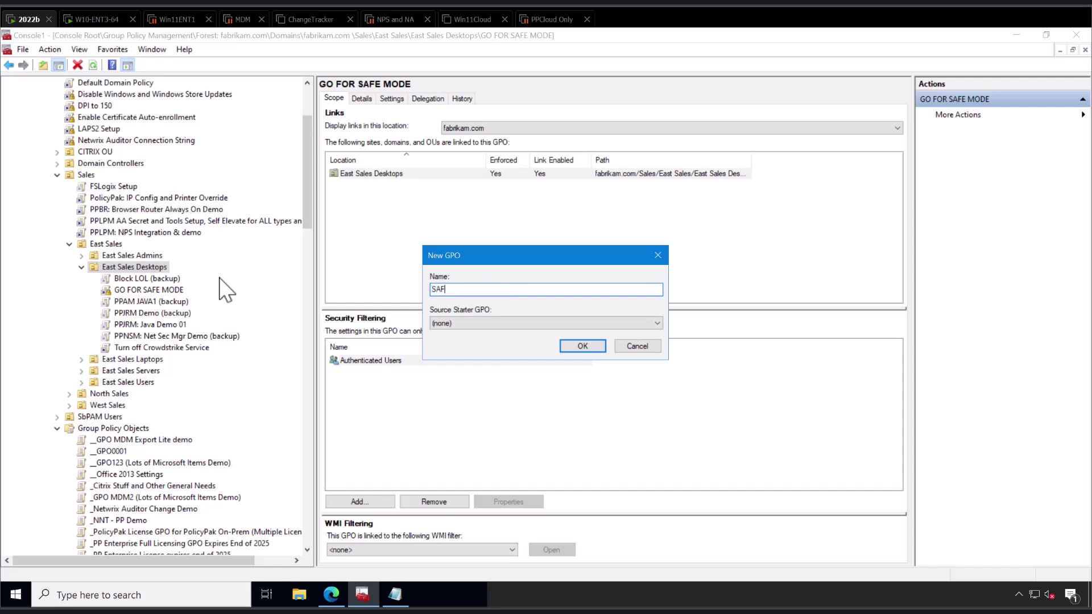
{"action": "type", "text": "E MODE STUFF"}
{"action": "key", "text": "Return"}
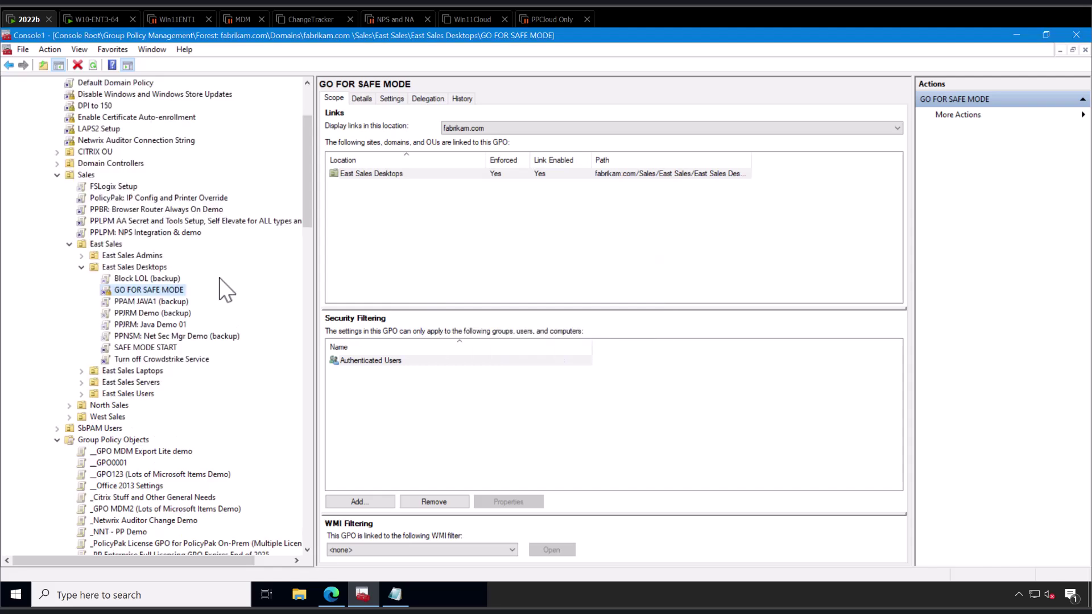
{"action": "right_click", "coordinate": [160, 346]}
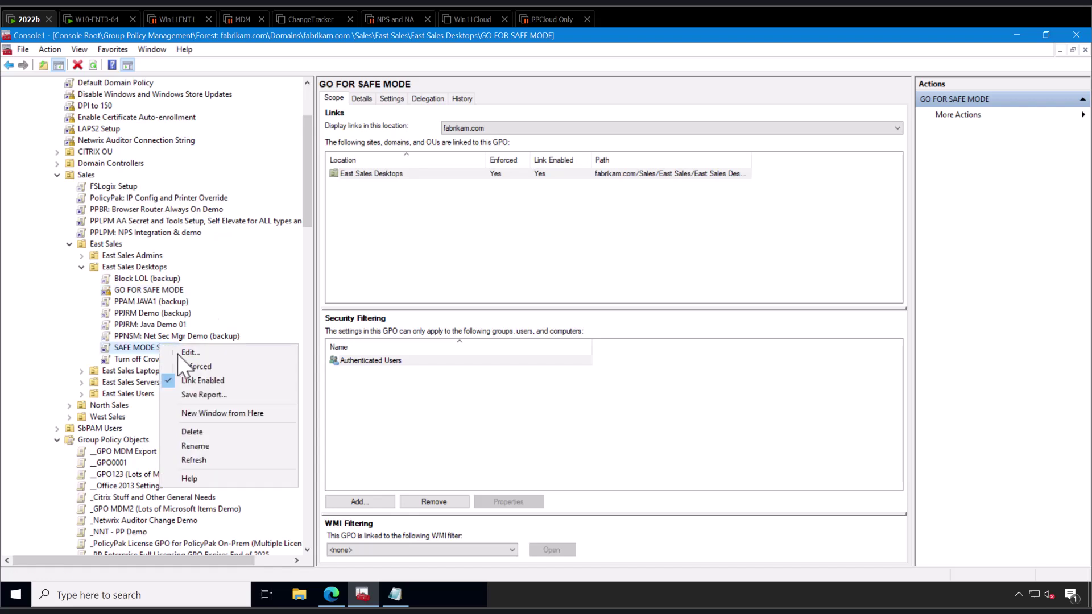
{"action": "left_click", "coordinate": [181, 353]}
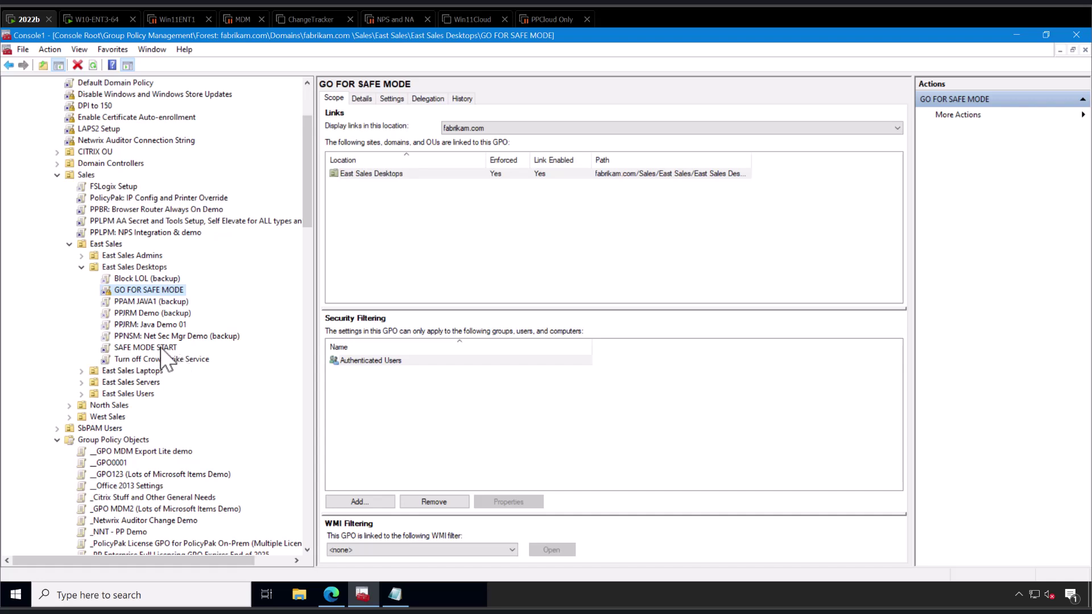
Widen the tree and go to Computer Configuration > Policies > Windows Settings > Scripts (Startup/Shutdown).
{"action": "left_click", "coordinate": [161, 348]}
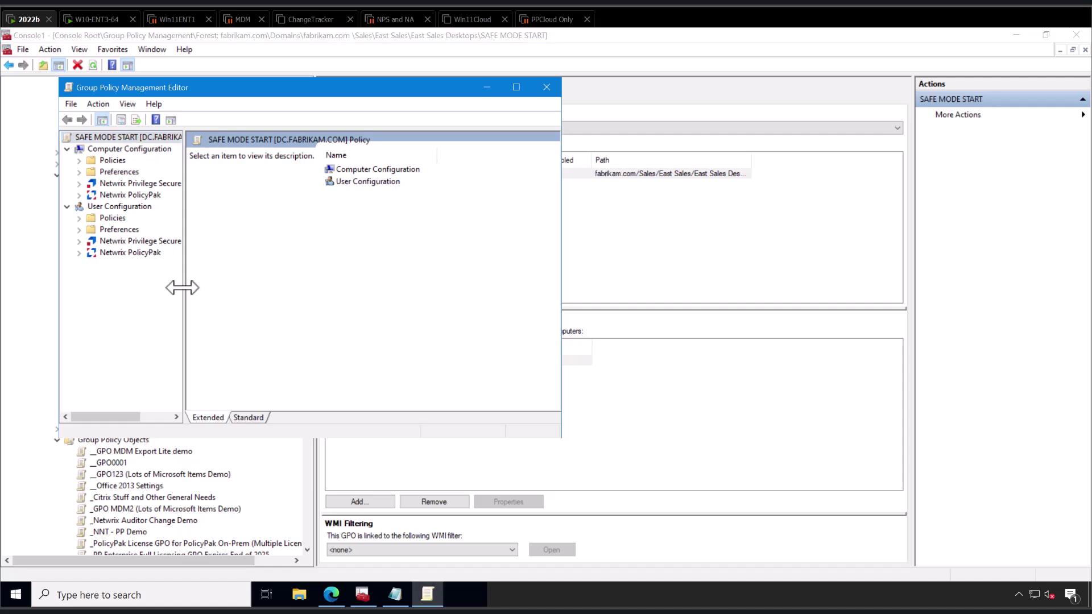
{"action": "left_click_drag", "start_coordinate": [184, 287], "coordinate": [216, 289]}
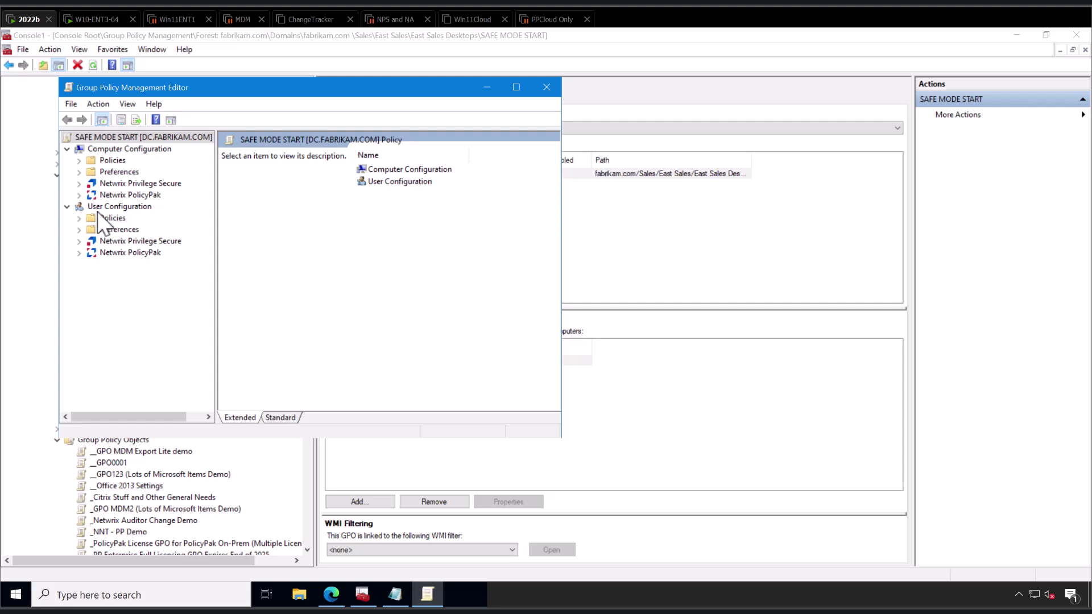
{"action": "left_click", "coordinate": [78, 161]}
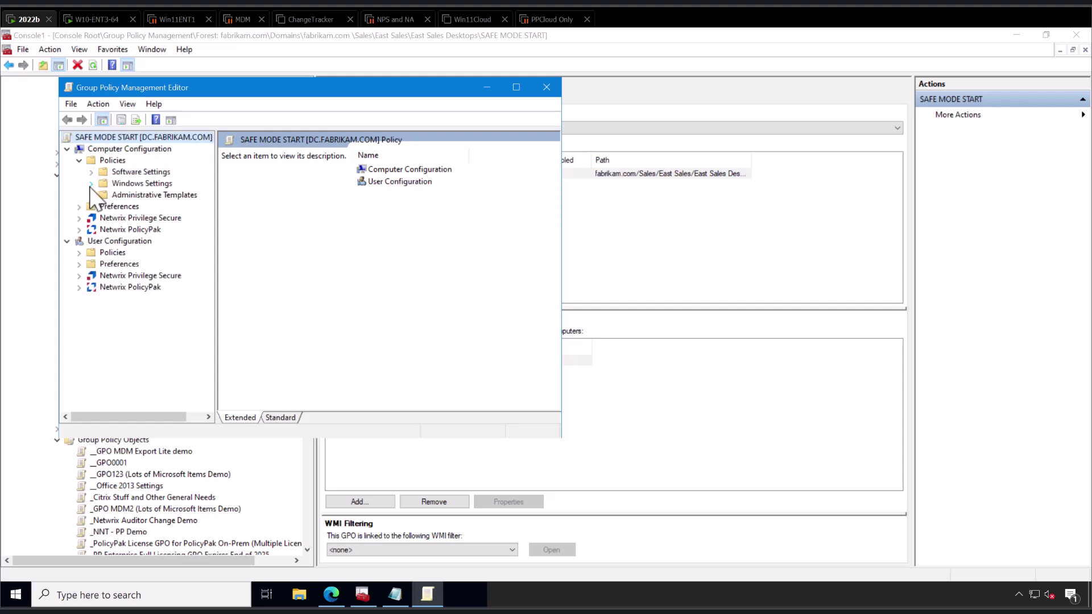
{"action": "left_click", "coordinate": [91, 184]}
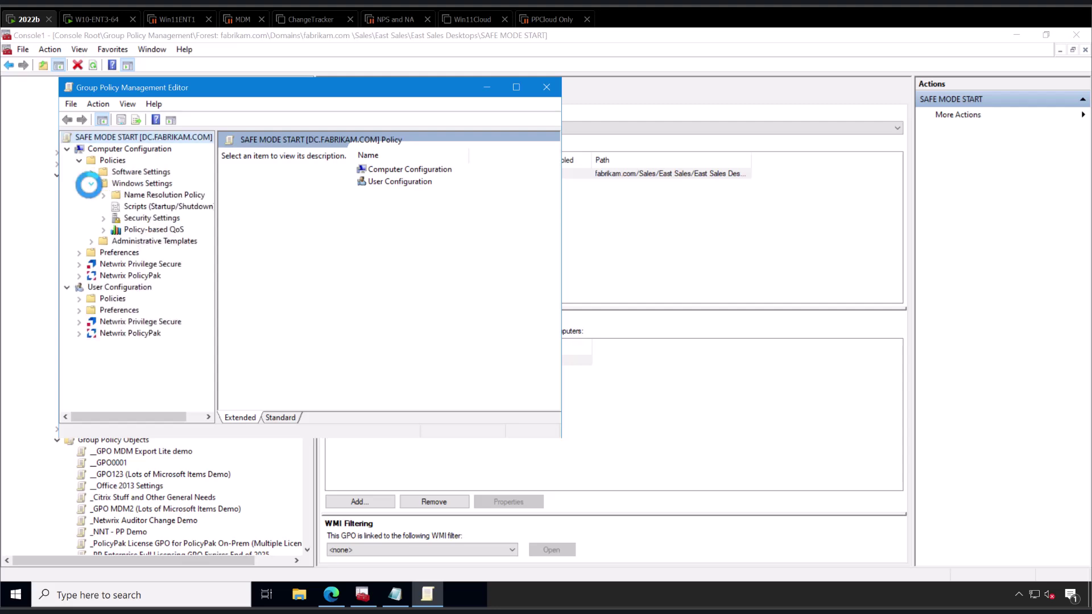
{"action": "left_click", "coordinate": [162, 208]}
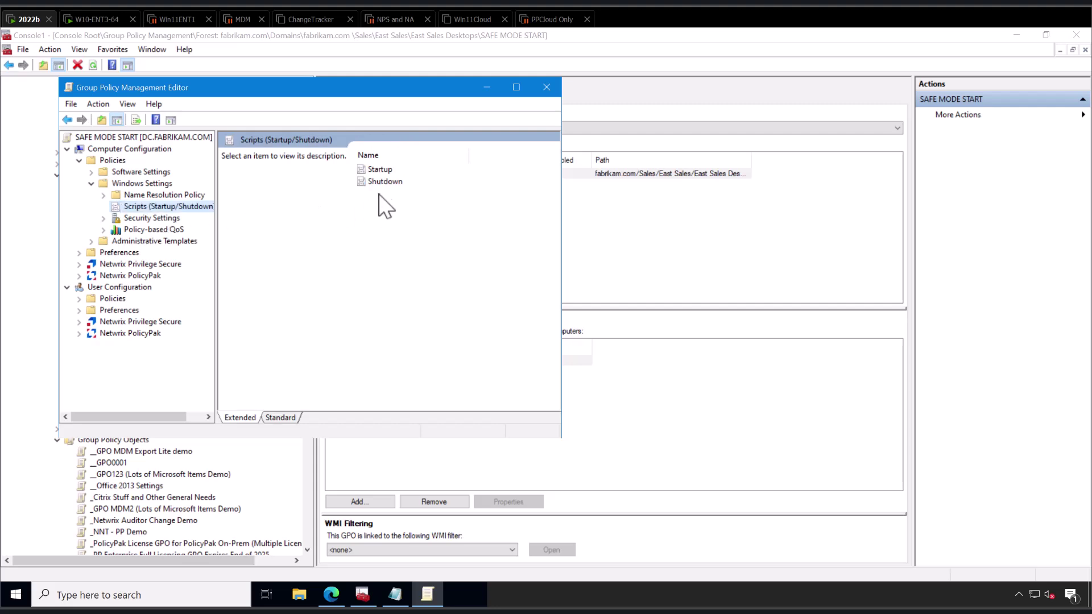
Add a PowerShell startup script and copy SAFE1.ps1 from the Desktop into the policy's Startup folder.
{"action": "double_click", "coordinate": [382, 169]}
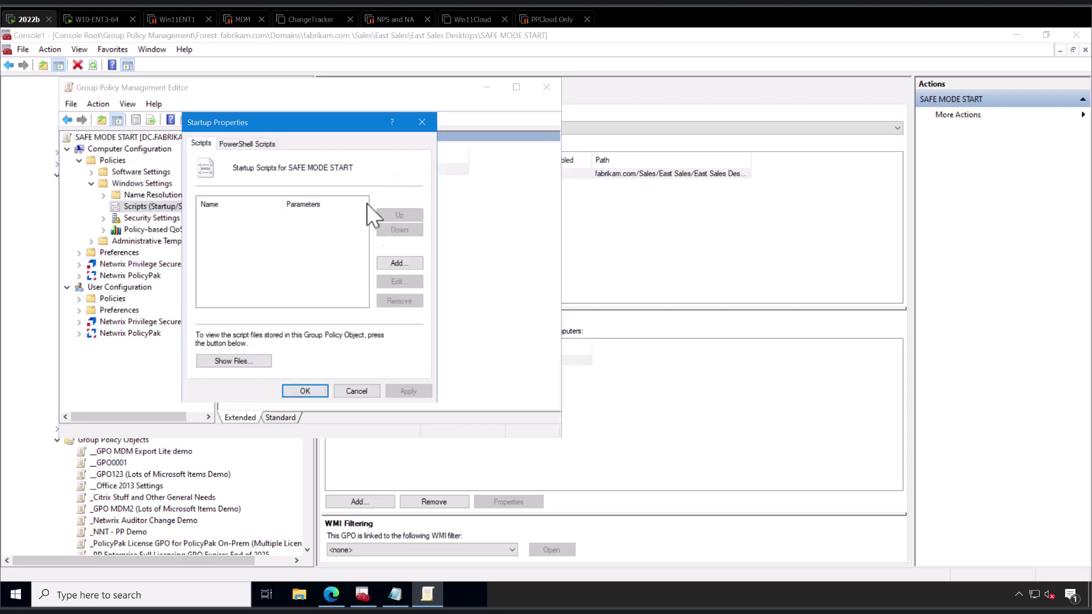
{"action": "left_click", "coordinate": [256, 142]}
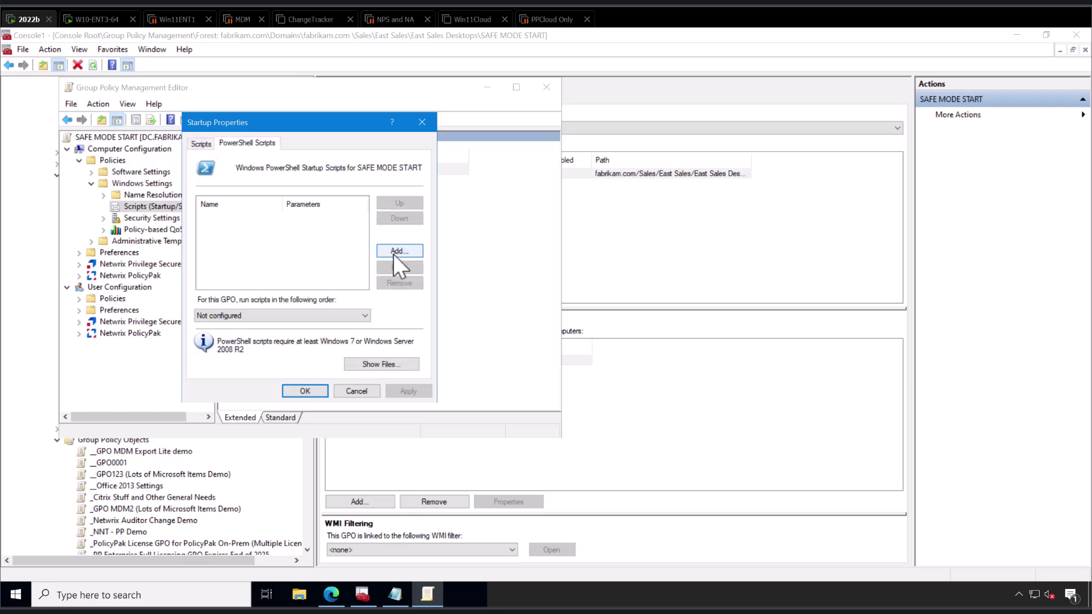
{"action": "left_click", "coordinate": [394, 252]}
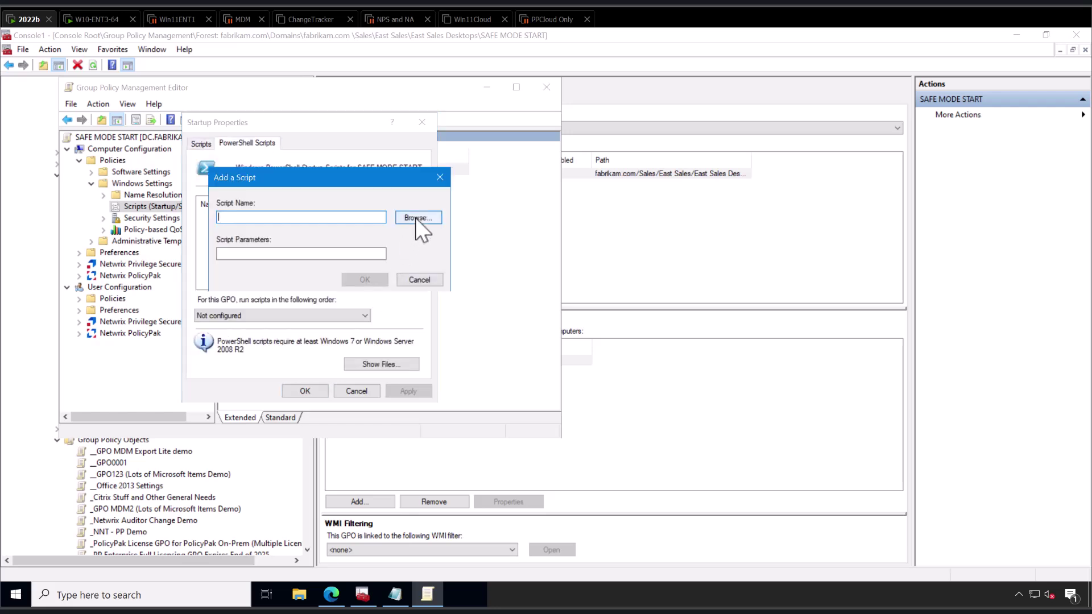
{"action": "left_click", "coordinate": [415, 217]}
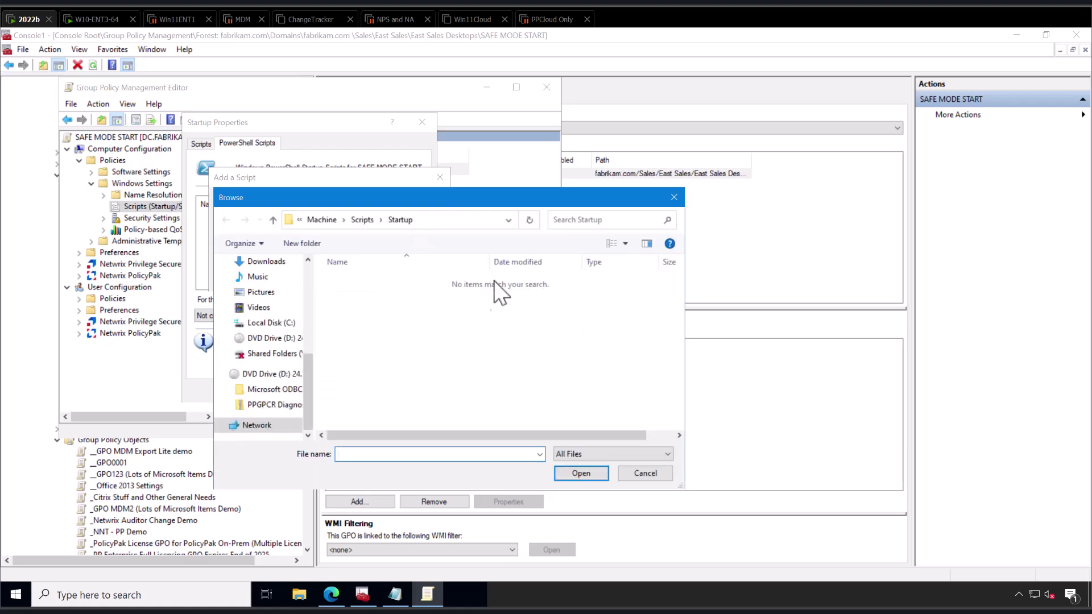
{"action": "left_click", "coordinate": [1021, 34]}
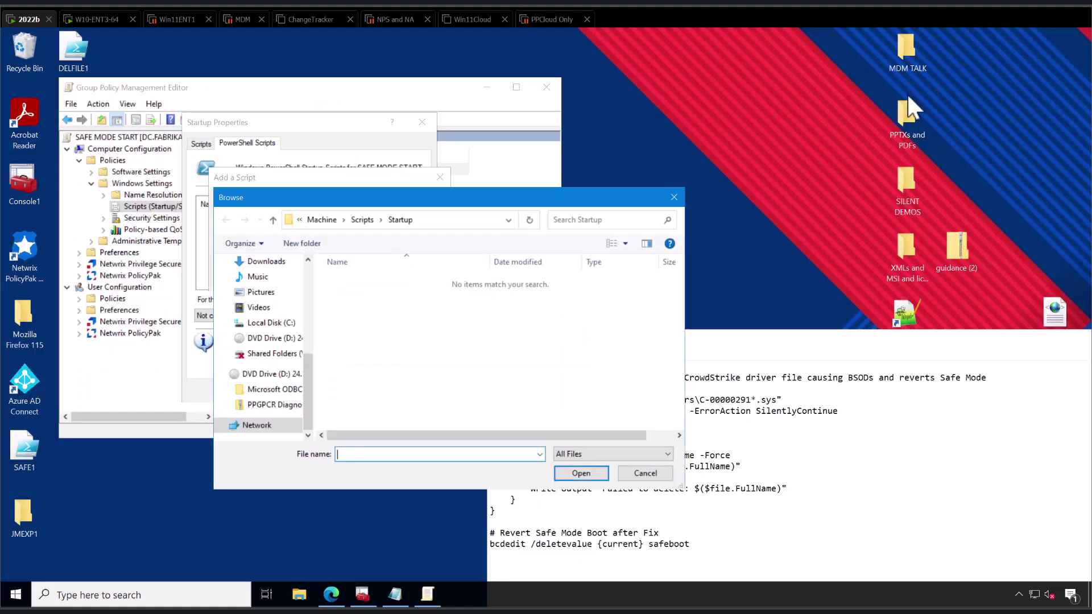
{"action": "left_click_drag", "start_coordinate": [23, 449], "coordinate": [445, 321]}
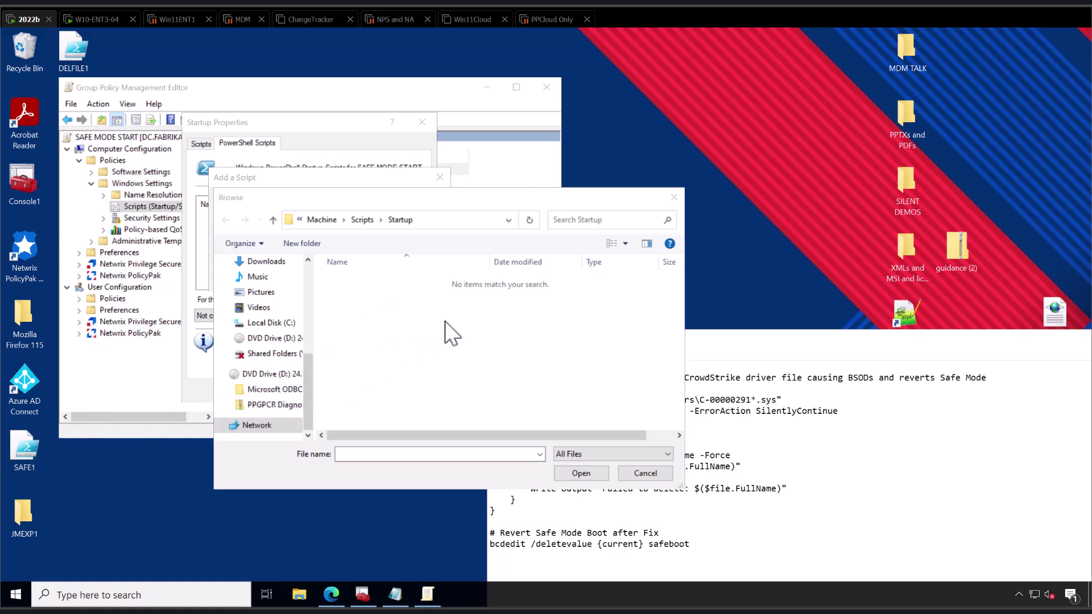
Choose SAFE1.ps1 as the startup script, leave run order Not configured, and apply.
{"action": "left_click", "coordinate": [466, 222]}
{"action": "key", "text": "End"}
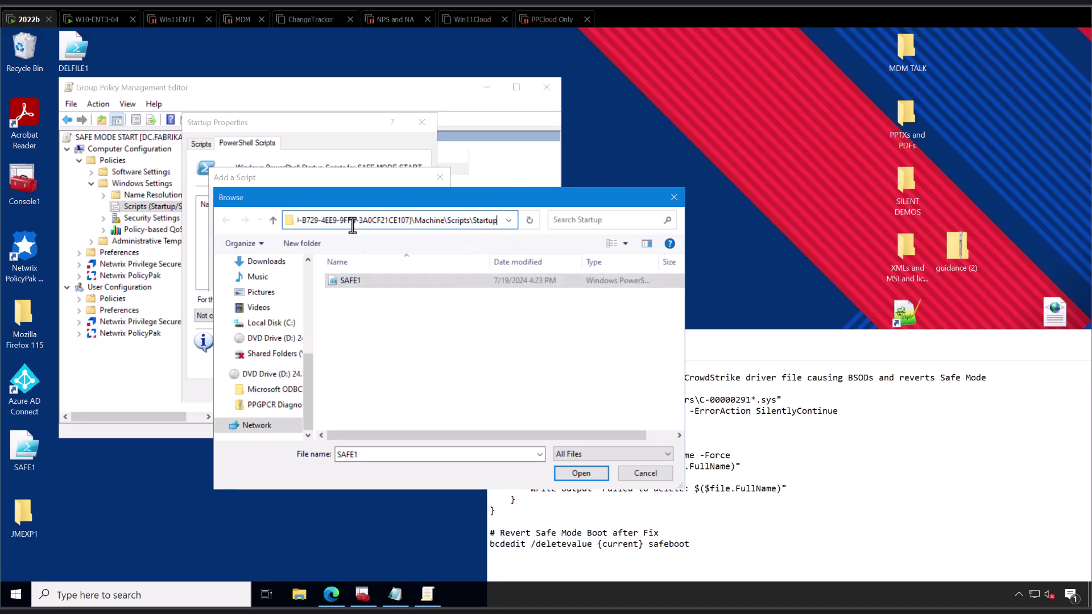
{"action": "left_click", "coordinate": [581, 478]}
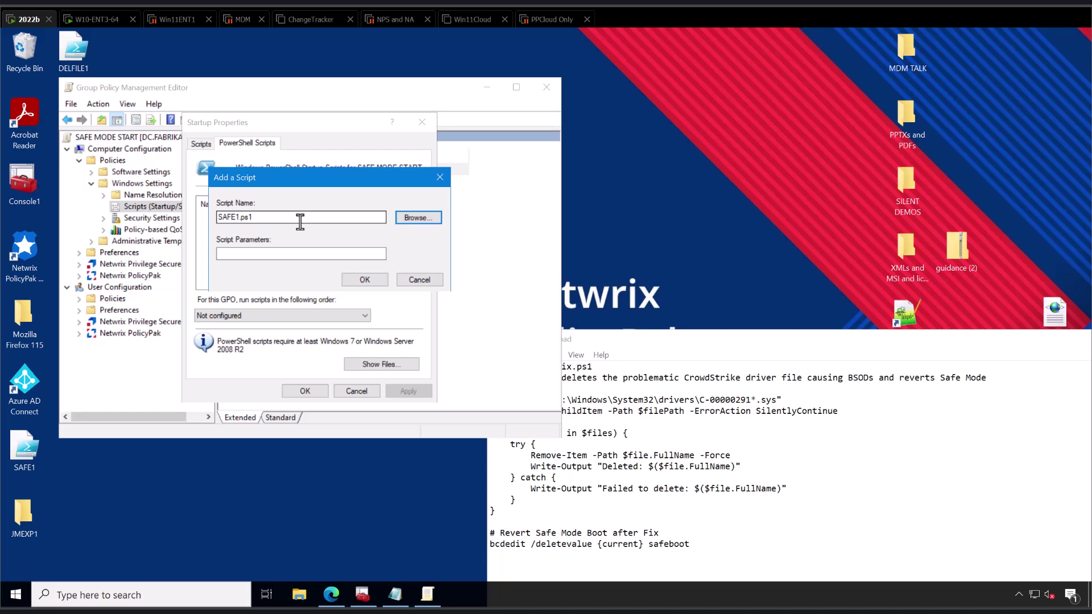
{"action": "left_click", "coordinate": [365, 280]}
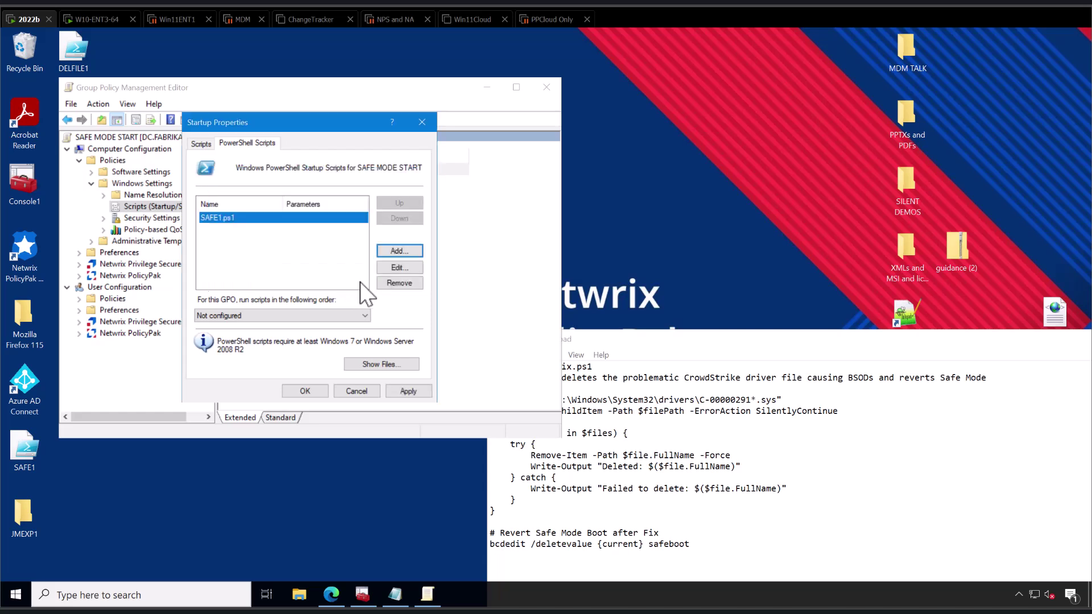
{"action": "left_click", "coordinate": [345, 317]}
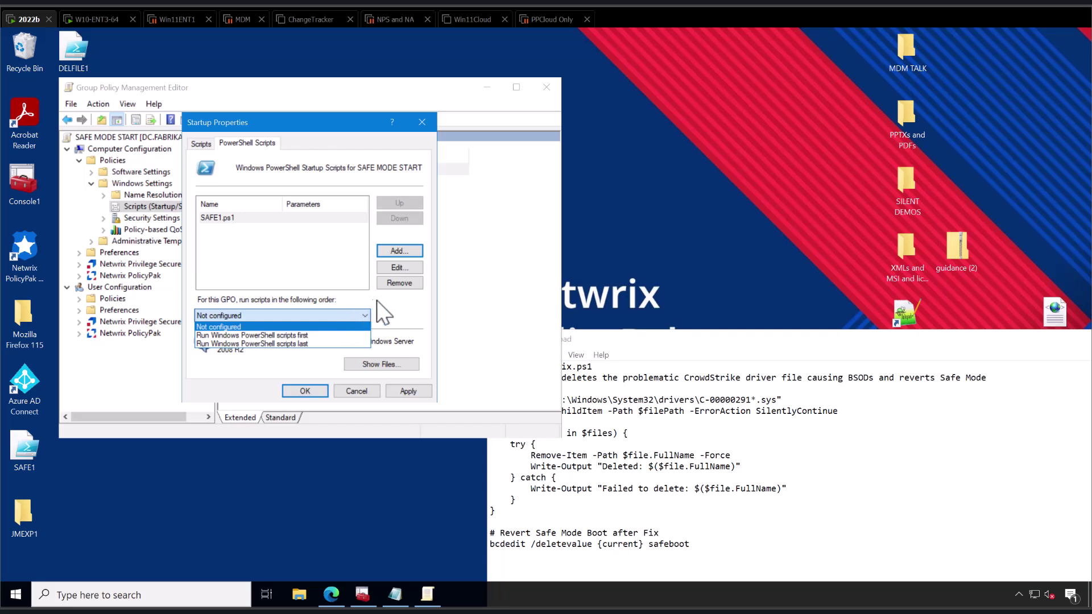
{"action": "left_click", "coordinate": [388, 312]}
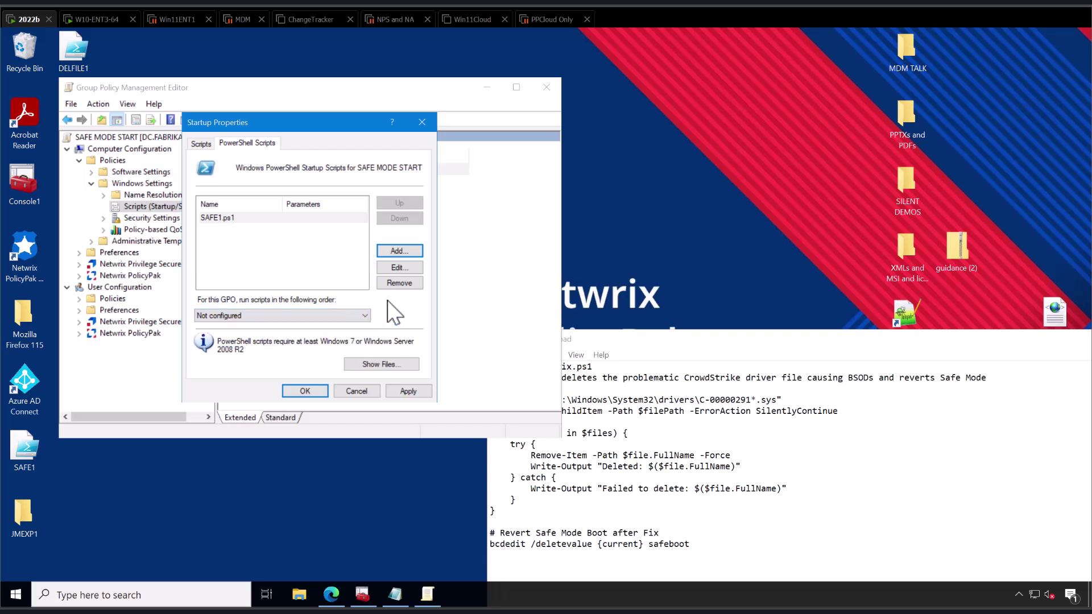
{"action": "left_click", "coordinate": [310, 392]}
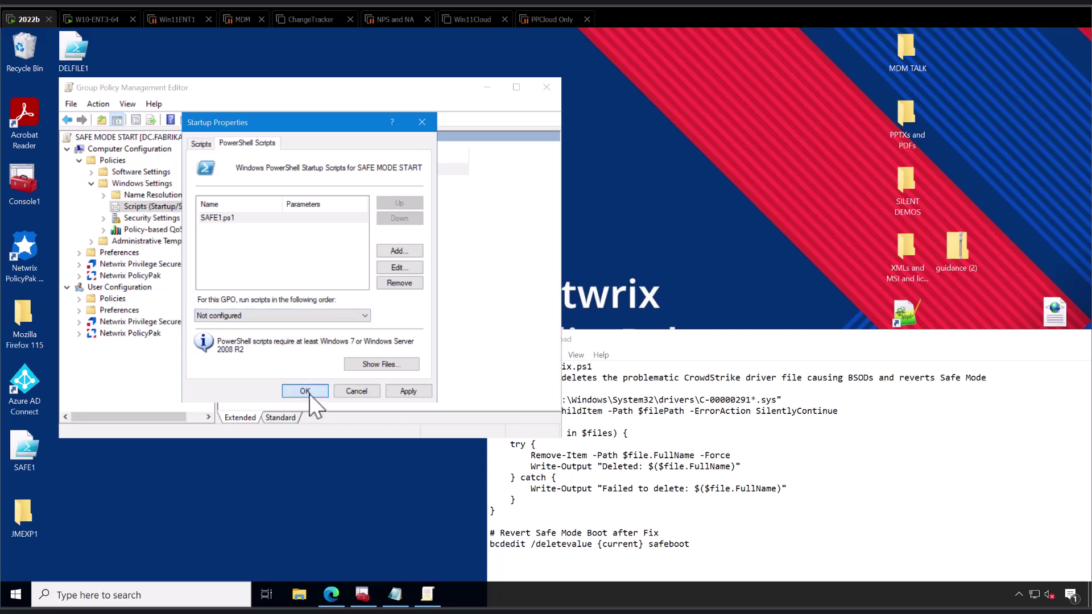
Close the editor and create a DELETE OFFENDING FILE GPO linked to East Sales Desktops.
{"action": "left_click", "coordinate": [546, 88]}
{"action": "left_click", "coordinate": [362, 591]}
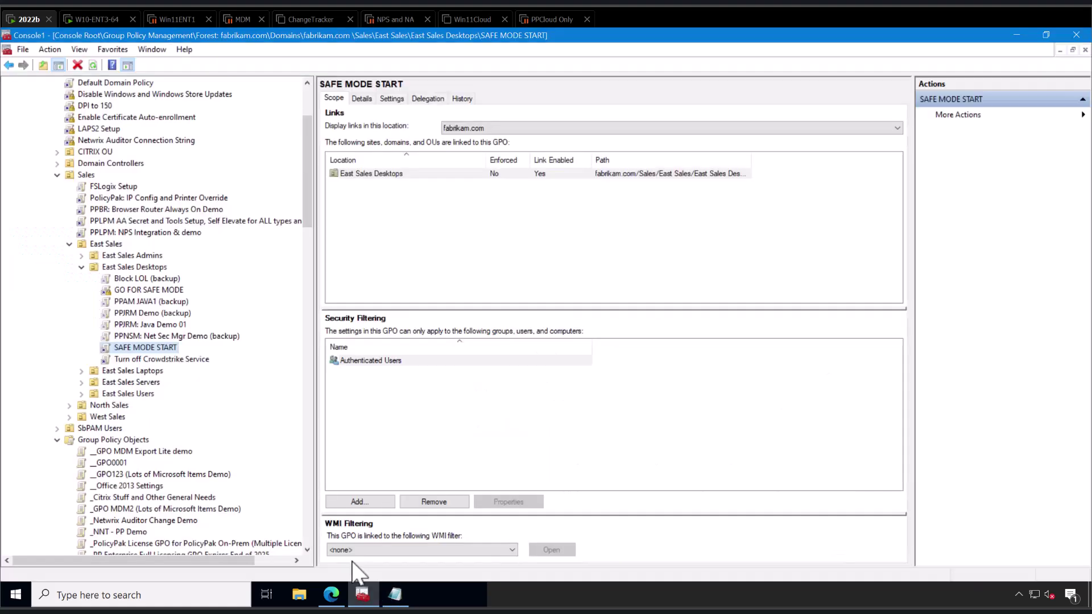
{"action": "right_click", "coordinate": [152, 267]}
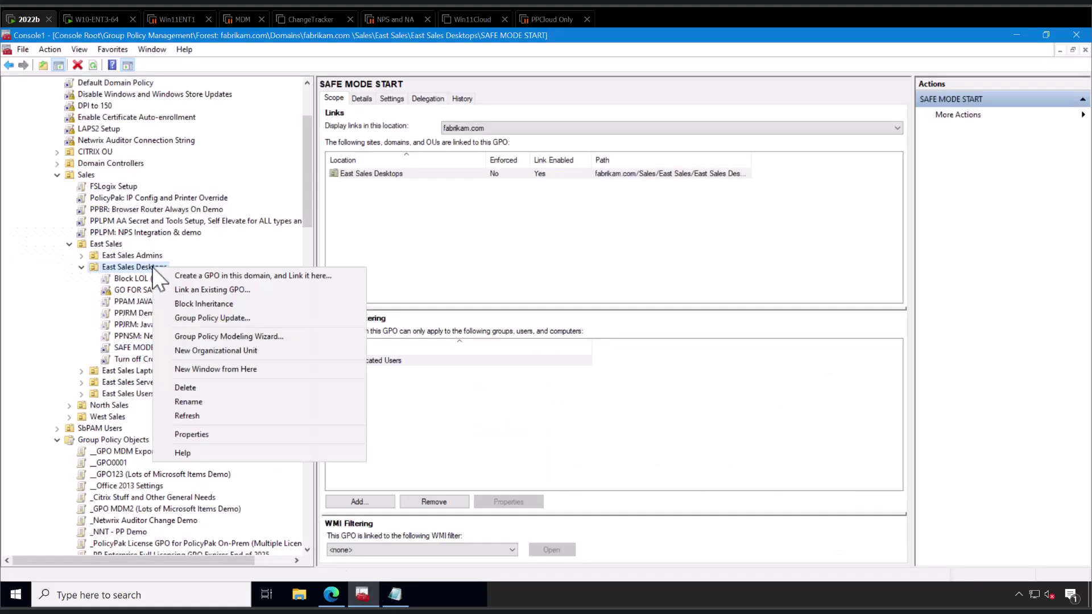
{"action": "left_click", "coordinate": [175, 276]}
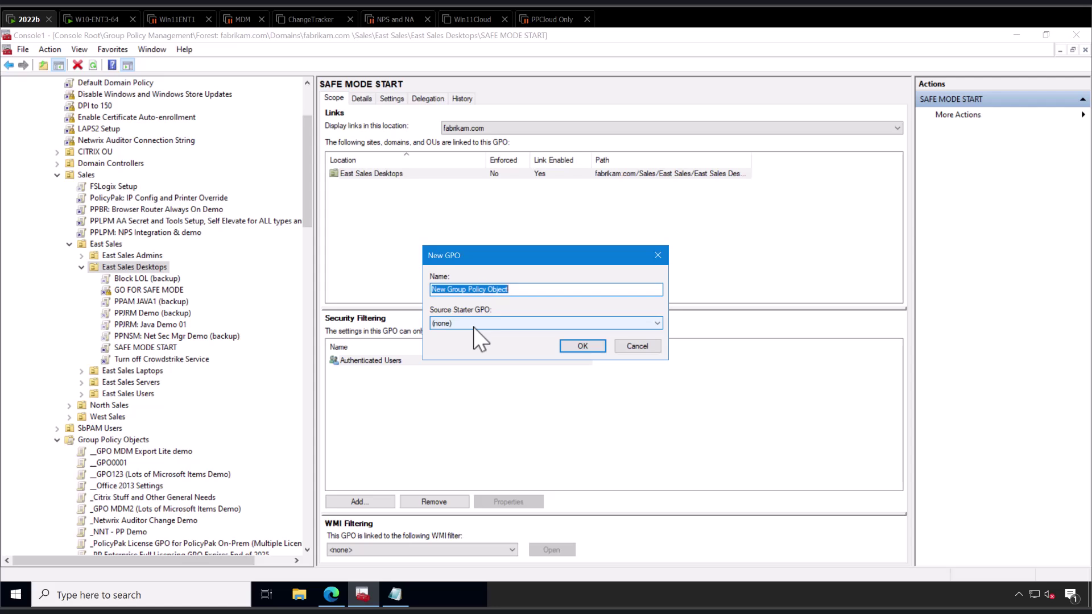
{"action": "type", "text": "DELETE OF"}
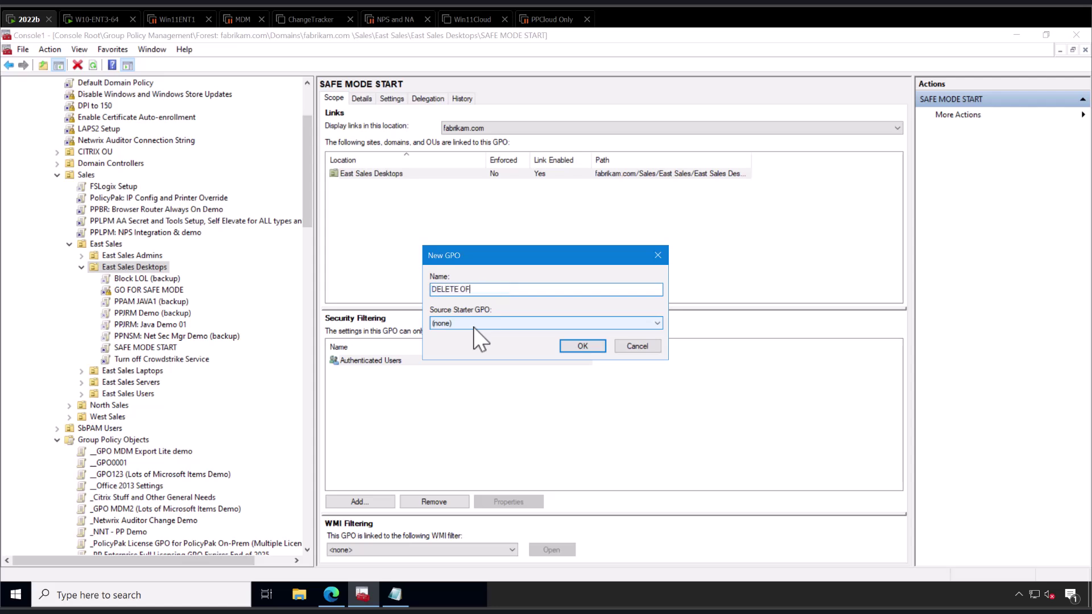
{"action": "type", "text": "FENDING FILE"}
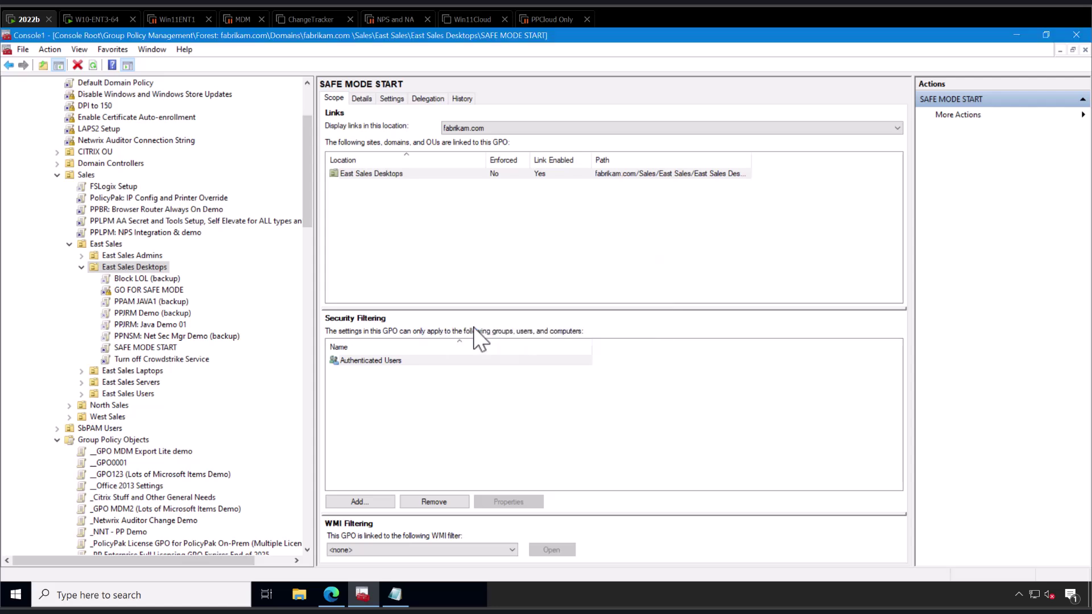
{"action": "key", "text": "Return"}
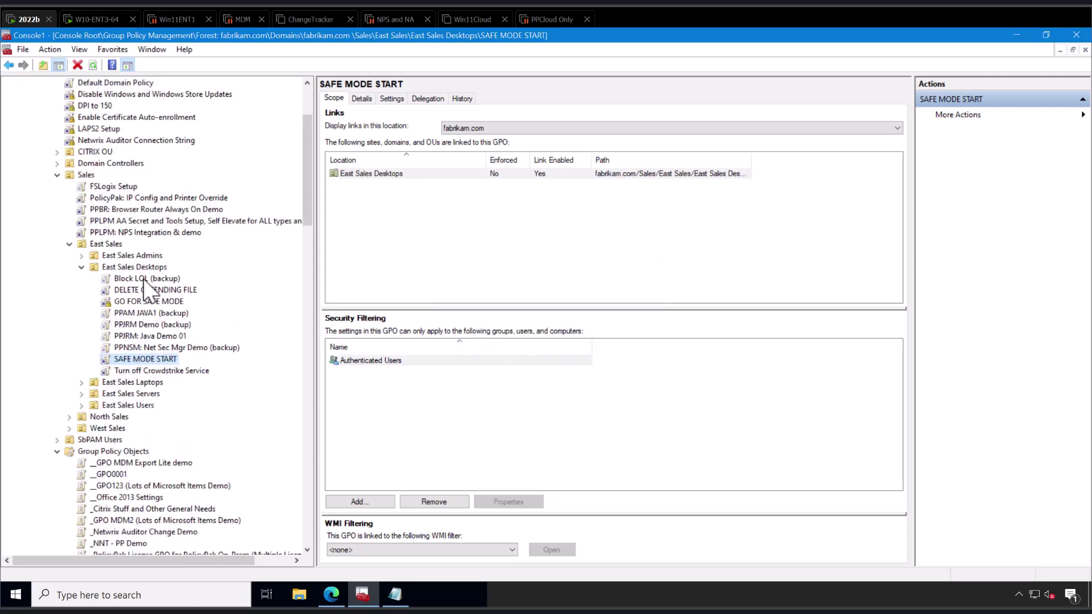
Edit DELETE OFFENDING FILE and open its Startup properties under Windows Settings > Scripts (Startup/Shutdown).
{"action": "right_click", "coordinate": [158, 287]}
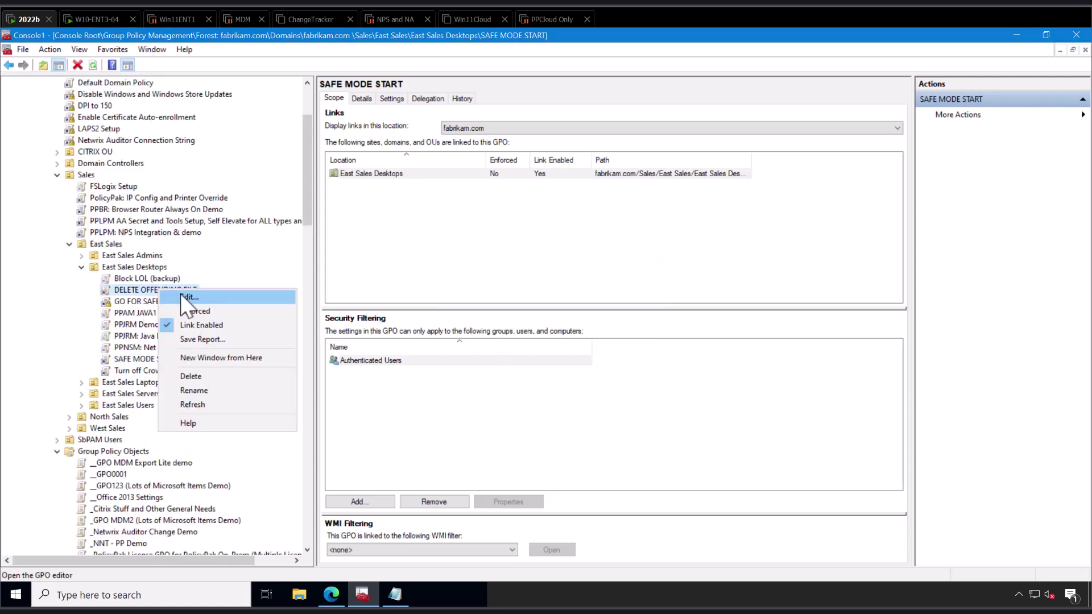
{"action": "left_click", "coordinate": [179, 293]}
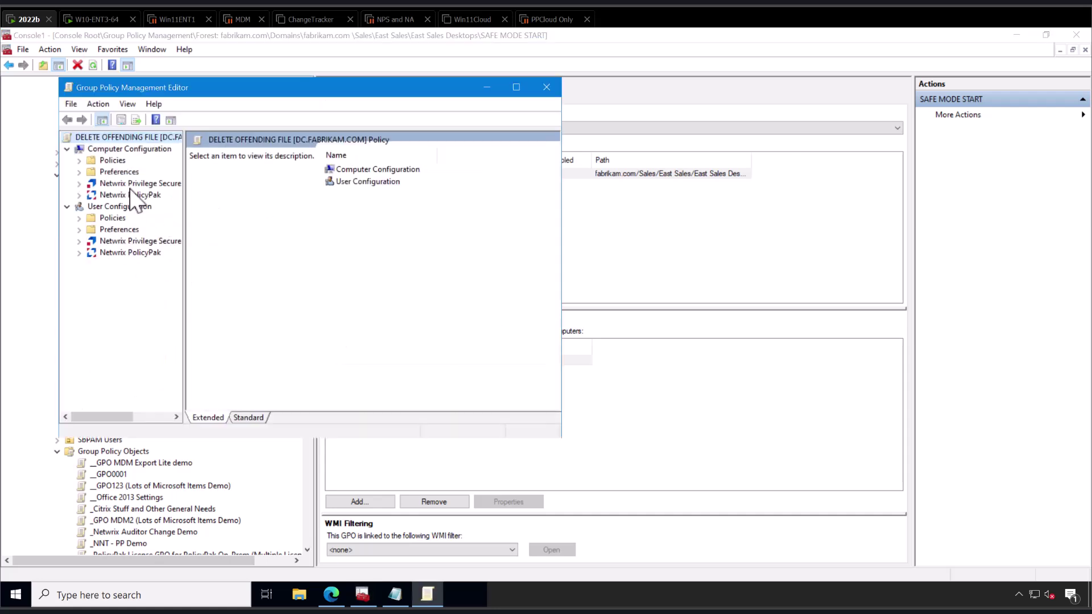
{"action": "left_click", "coordinate": [80, 162]}
{"action": "left_click", "coordinate": [91, 183]}
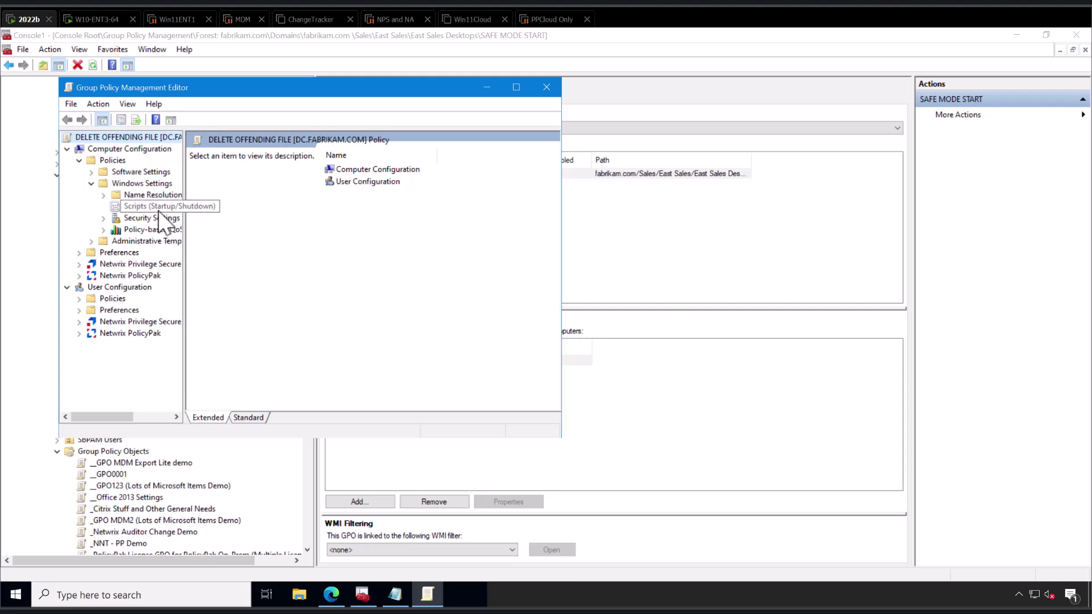
{"action": "left_click", "coordinate": [159, 208]}
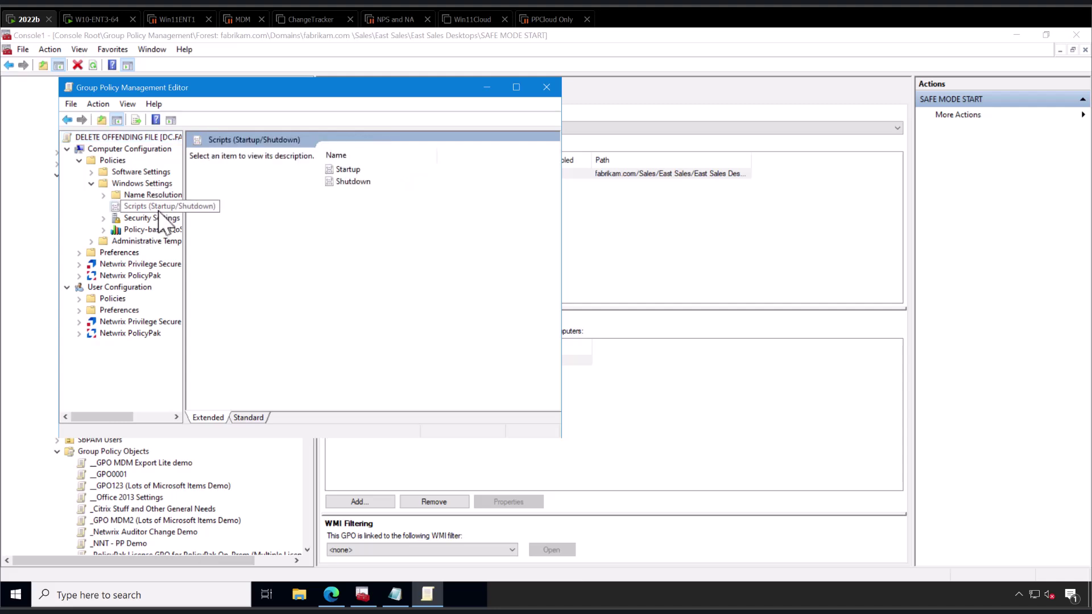
{"action": "double_click", "coordinate": [346, 170]}
Copy the DELFILE1 script into the PowerShell Startup scripts folder.
{"action": "left_click", "coordinate": [248, 146]}
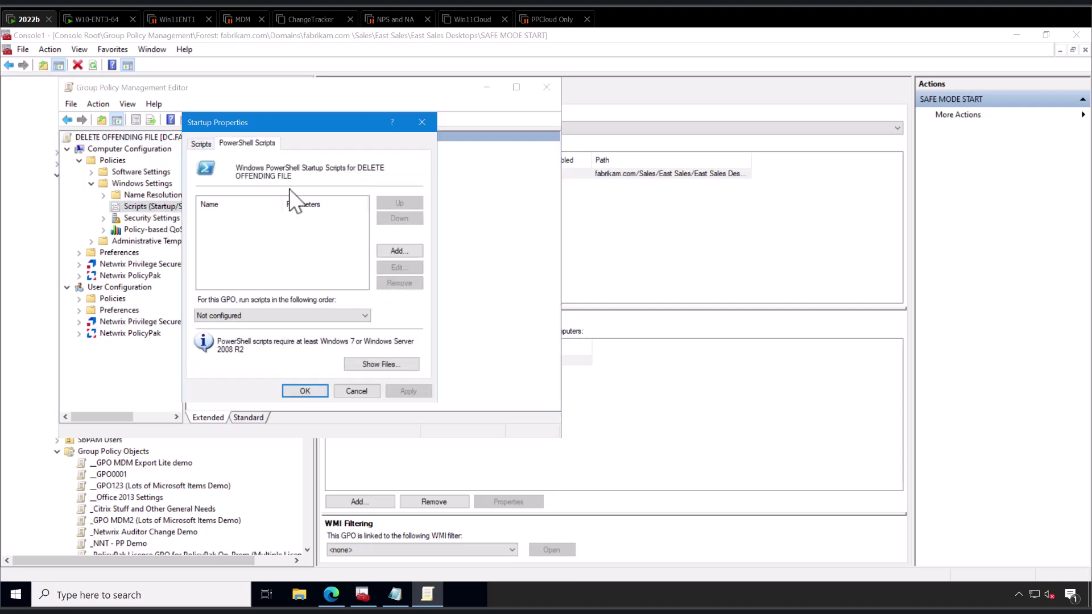
{"action": "left_click", "coordinate": [397, 250]}
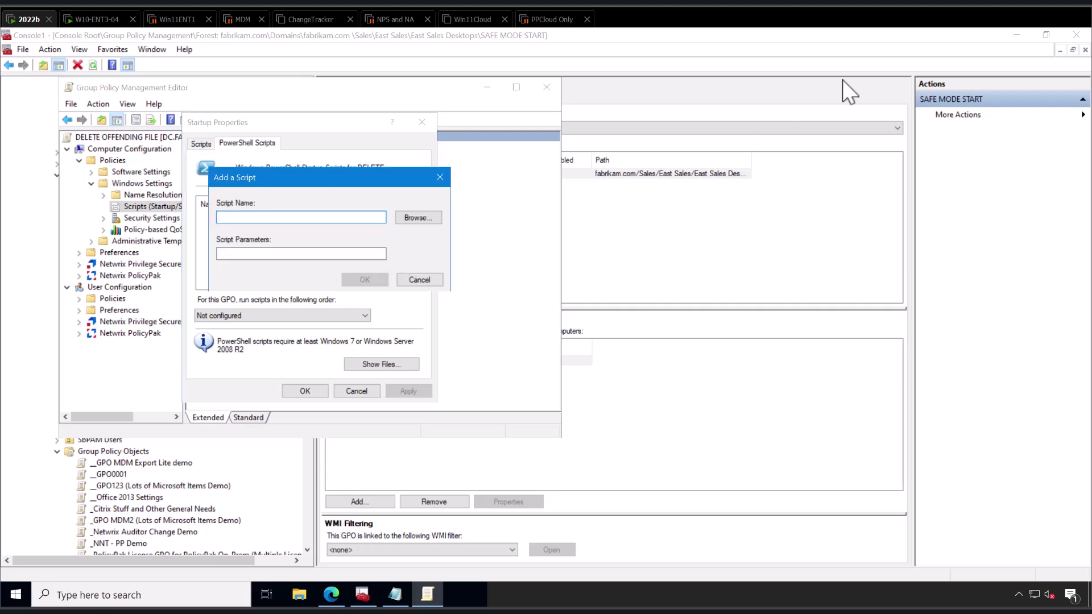
{"action": "left_click", "coordinate": [1017, 35]}
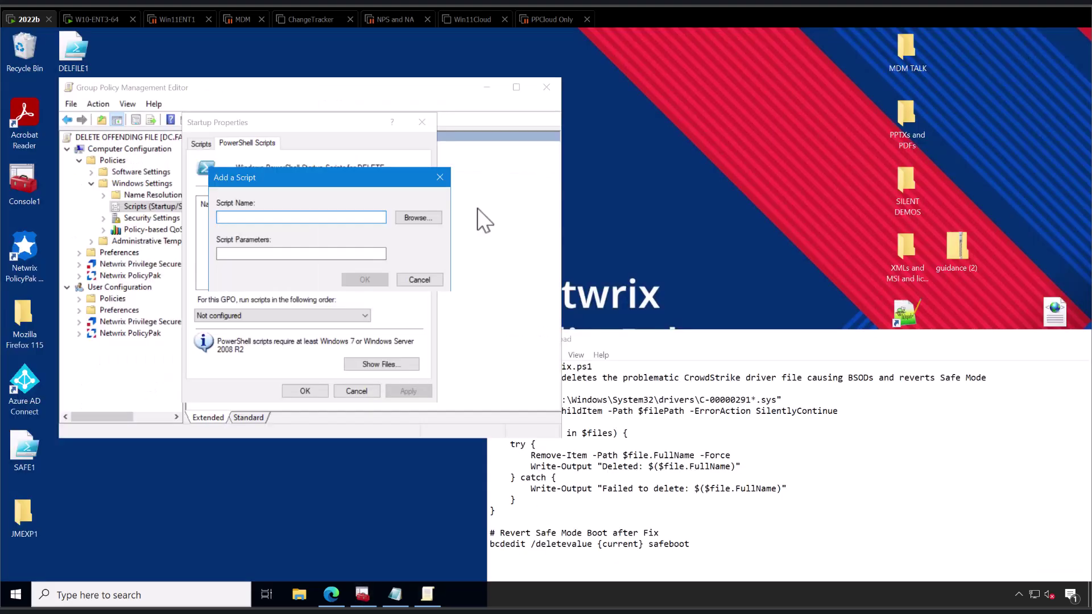
{"action": "left_click", "coordinate": [425, 221]}
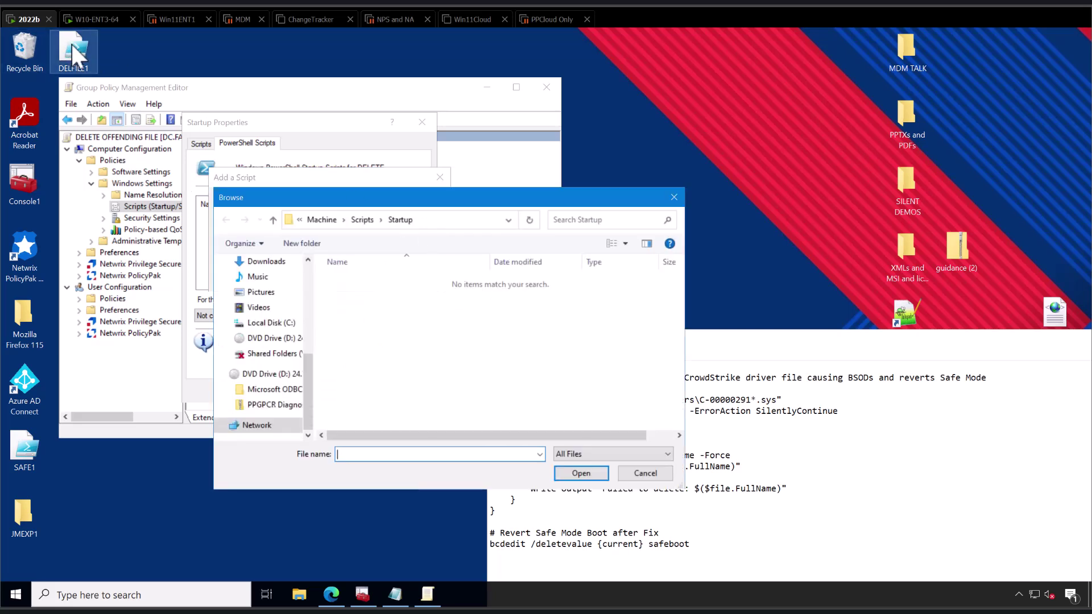
{"action": "left_click_drag", "start_coordinate": [73, 47], "coordinate": [404, 344]}
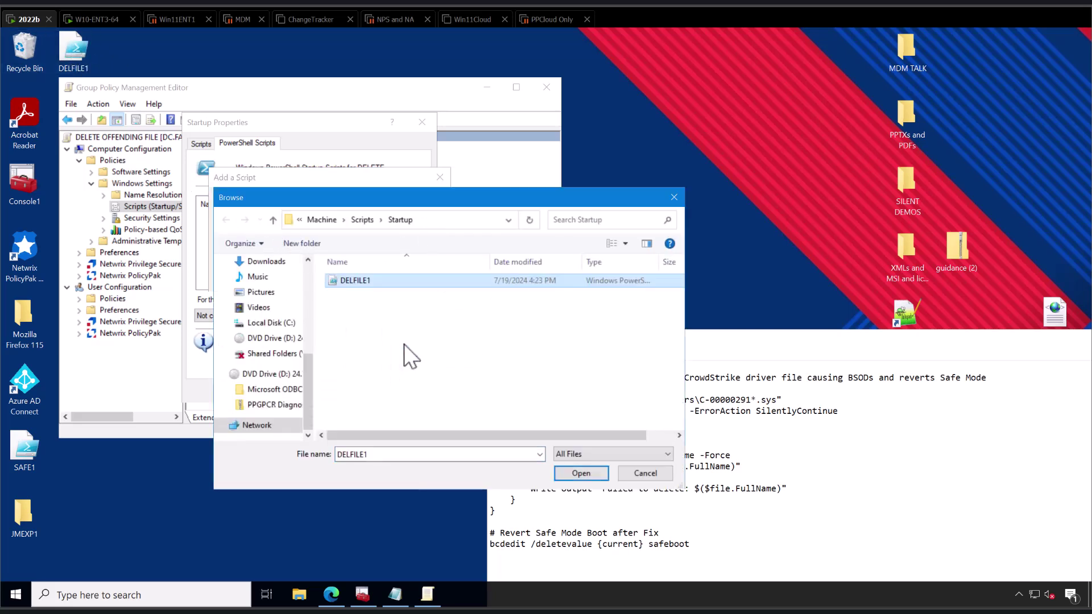
Add DELFILE1.ps1 as the PowerShell startup script, apply it, and close the editor.
{"action": "left_click", "coordinate": [450, 222]}
{"action": "left_click", "coordinate": [575, 473]}
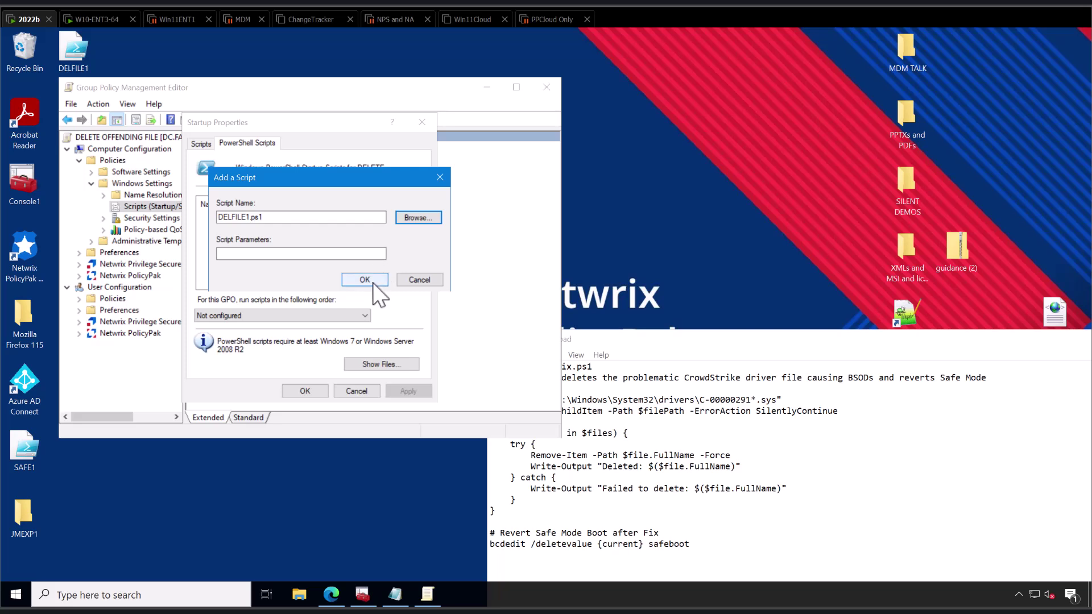
{"action": "left_click", "coordinate": [369, 280]}
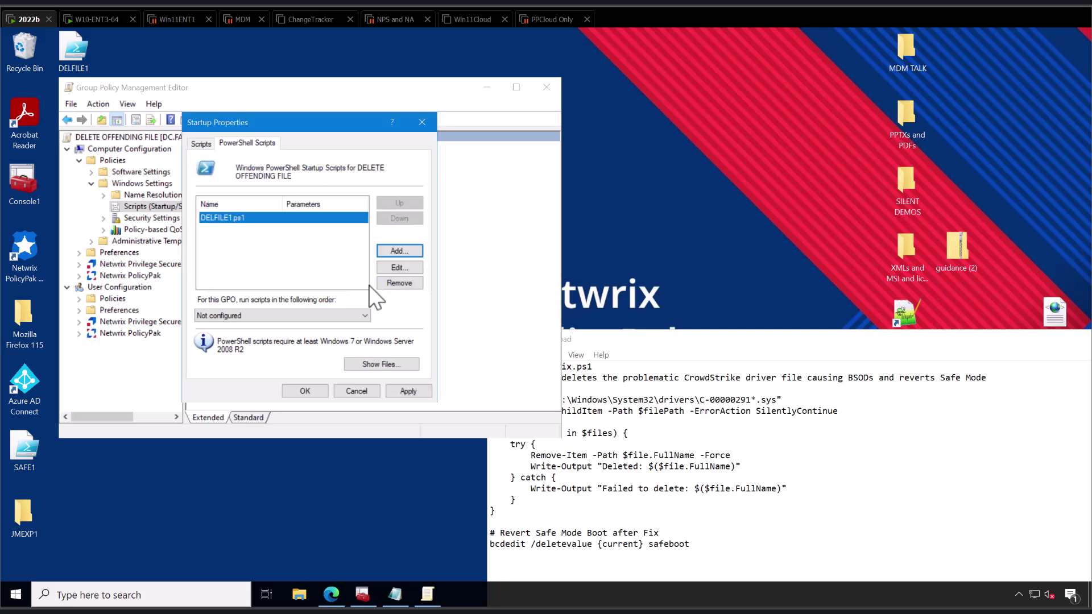
{"action": "left_click", "coordinate": [302, 391]}
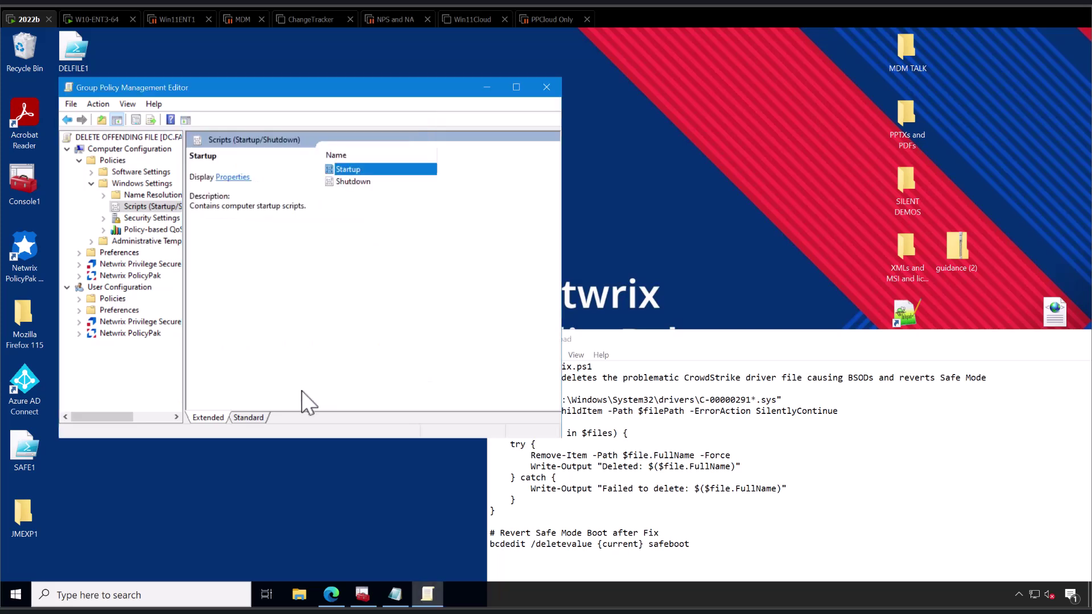
{"action": "left_click", "coordinate": [546, 88]}
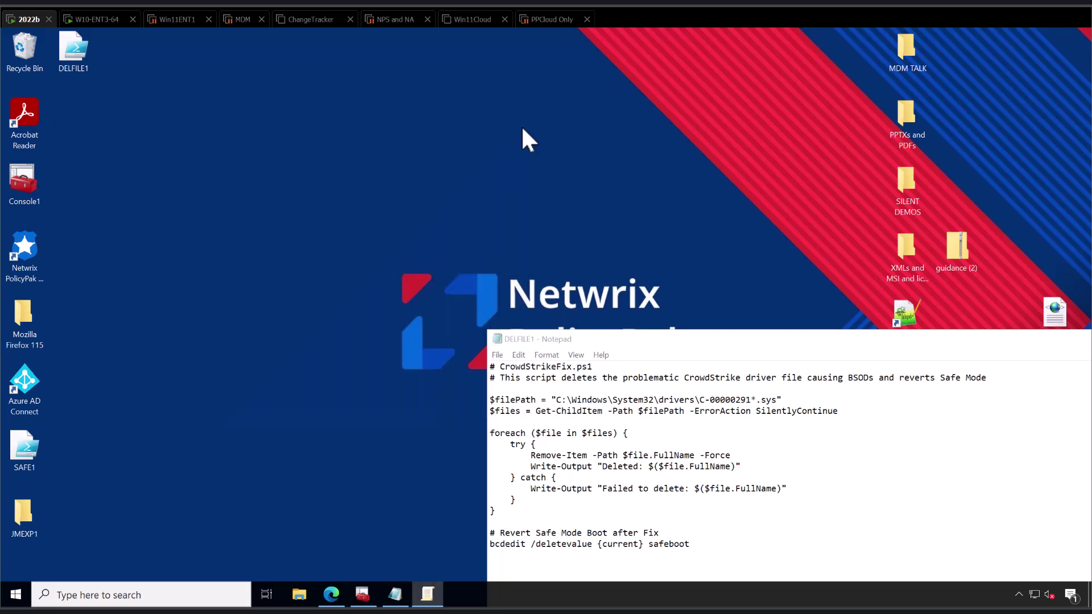
Turn off Enforced on the GO FOR SAFE MODE link under East Sales Desktops.
{"action": "left_click", "coordinate": [364, 595]}
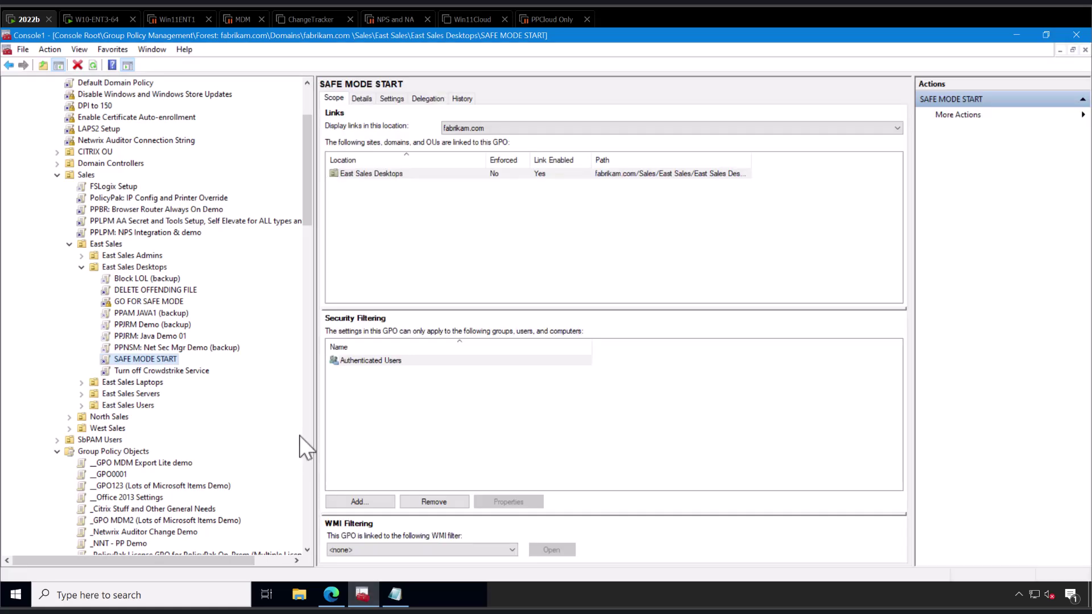
{"action": "left_click", "coordinate": [149, 265]}
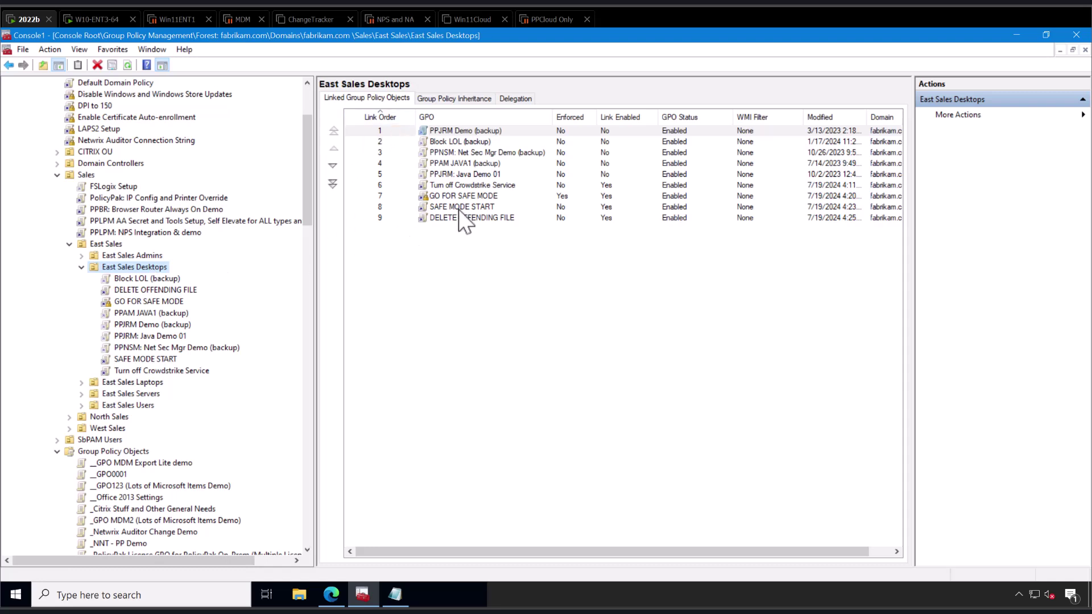
{"action": "right_click", "coordinate": [133, 302]}
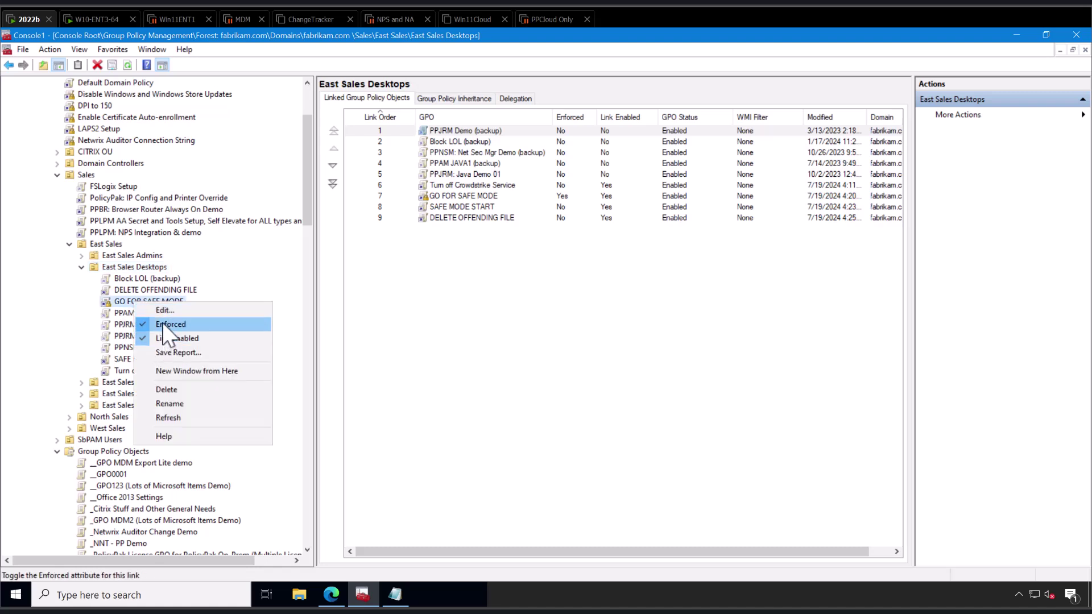
{"action": "left_click", "coordinate": [168, 325]}
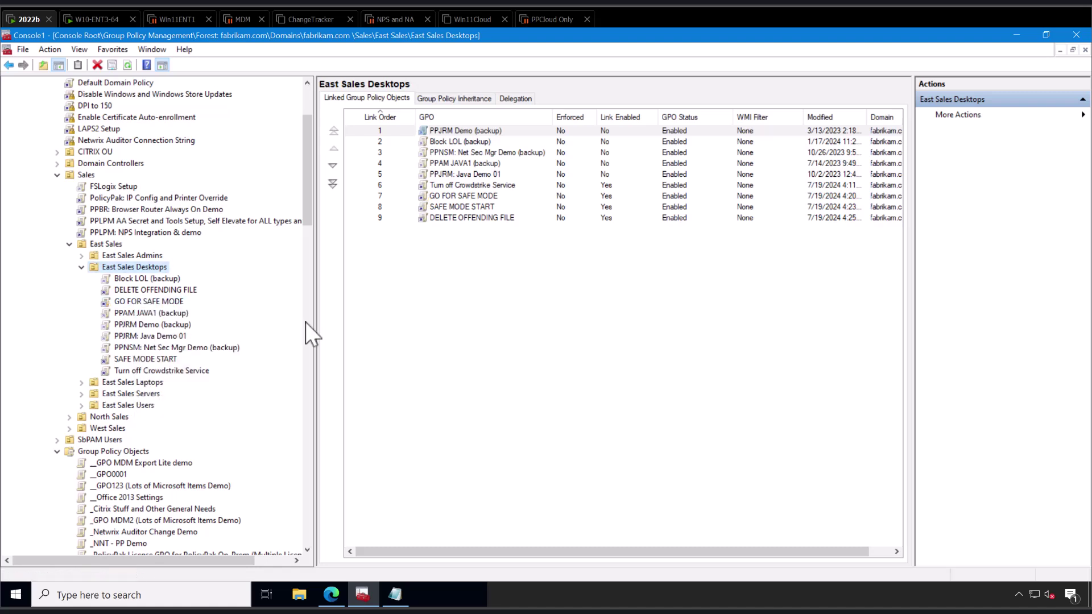
Delete the GO FOR SAFE MODE link from East Sales Desktops.
{"action": "left_click", "coordinate": [472, 220]}
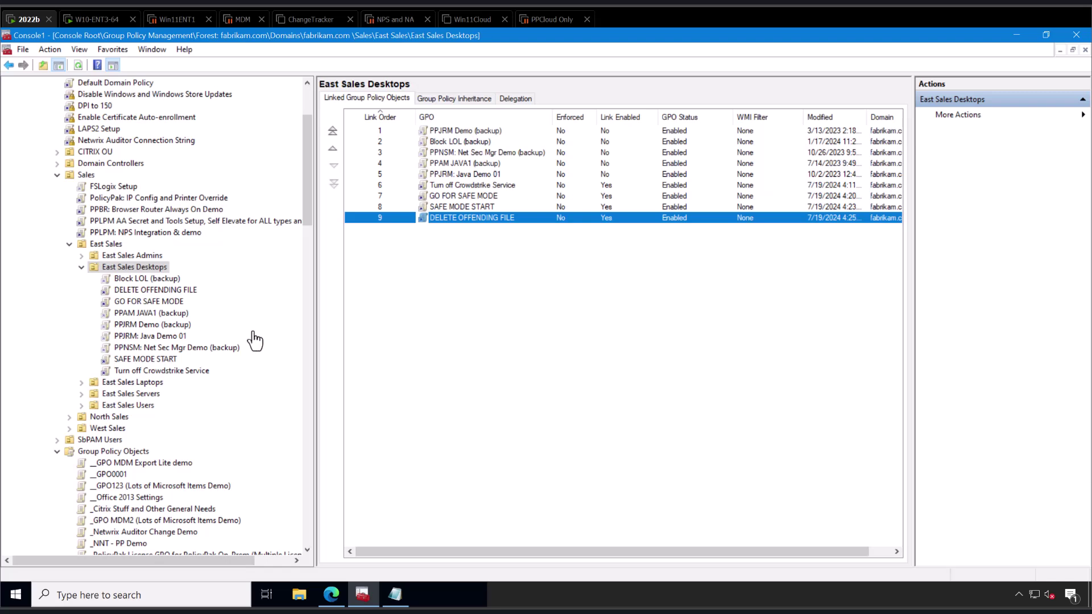
{"action": "right_click", "coordinate": [161, 302]}
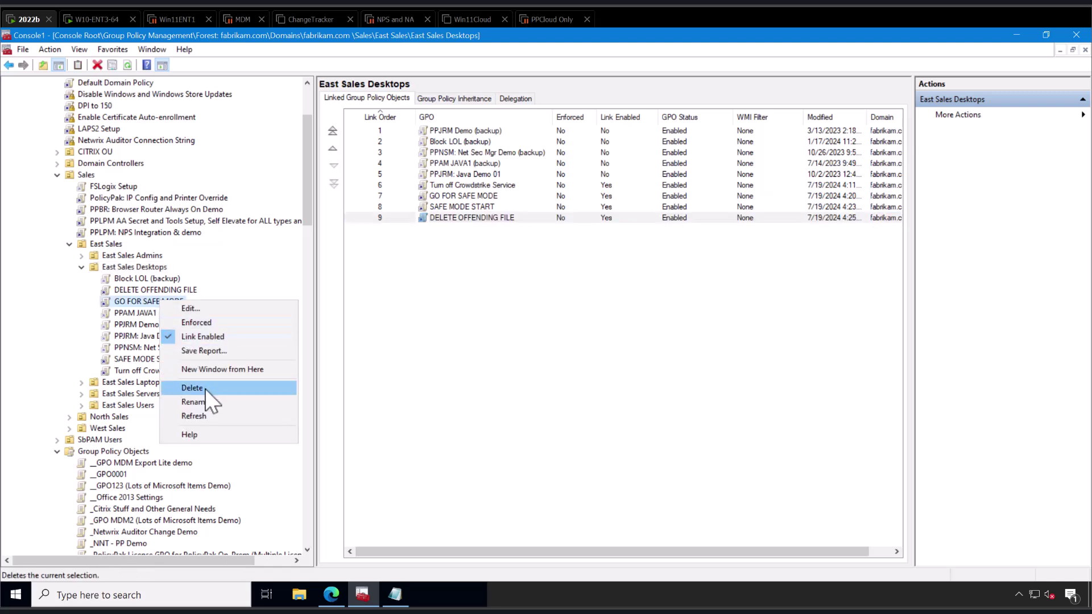
{"action": "left_click", "coordinate": [204, 388]}
{"action": "left_click", "coordinate": [546, 338]}
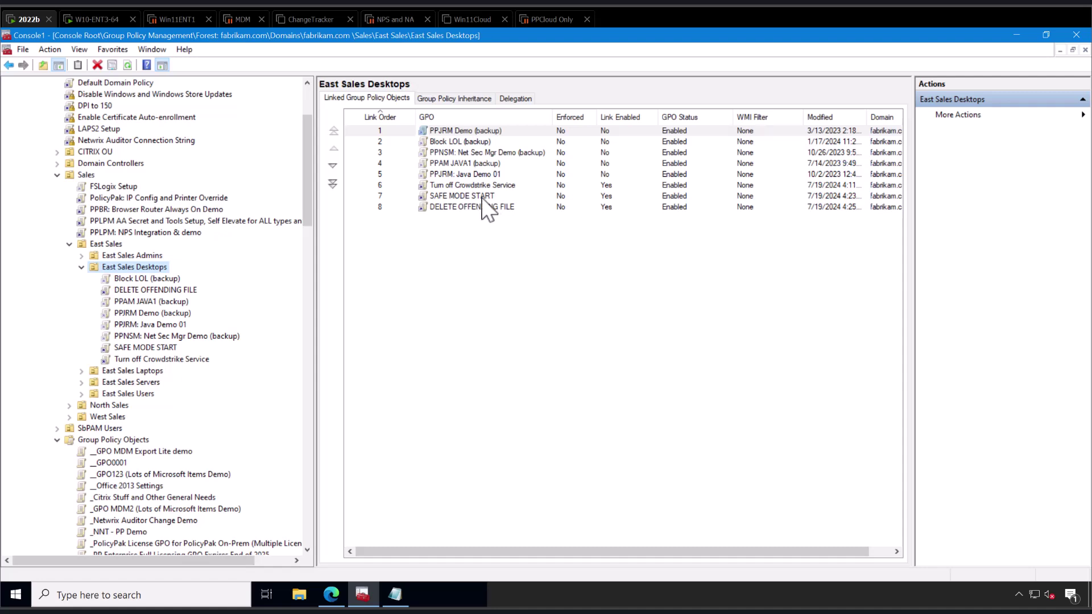
Shift SAFE MODE START up and down in the East Sales Desktops link order.
{"action": "left_click", "coordinate": [483, 197]}
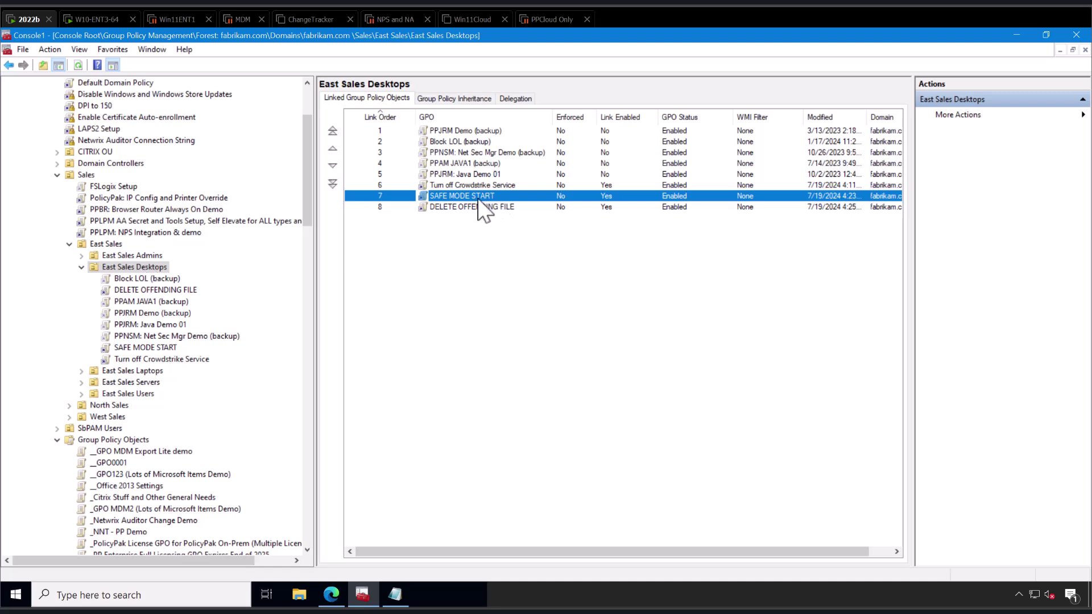
{"action": "left_click", "coordinate": [333, 166]}
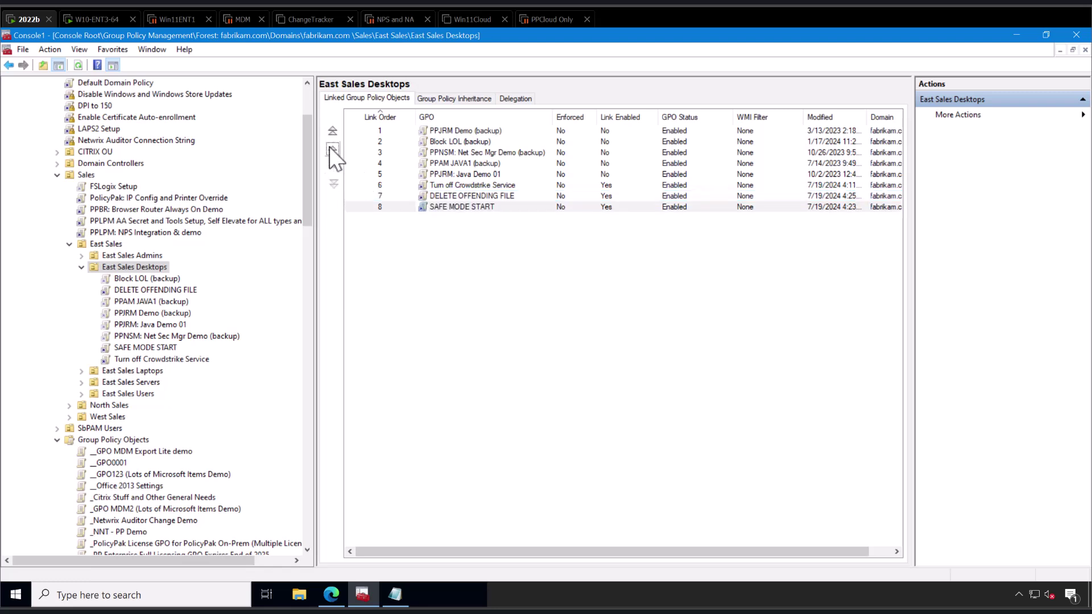
{"action": "left_click", "coordinate": [335, 150]}
{"action": "left_click", "coordinate": [334, 150]}
{"action": "left_click", "coordinate": [334, 150]}
{"action": "left_click", "coordinate": [333, 149]}
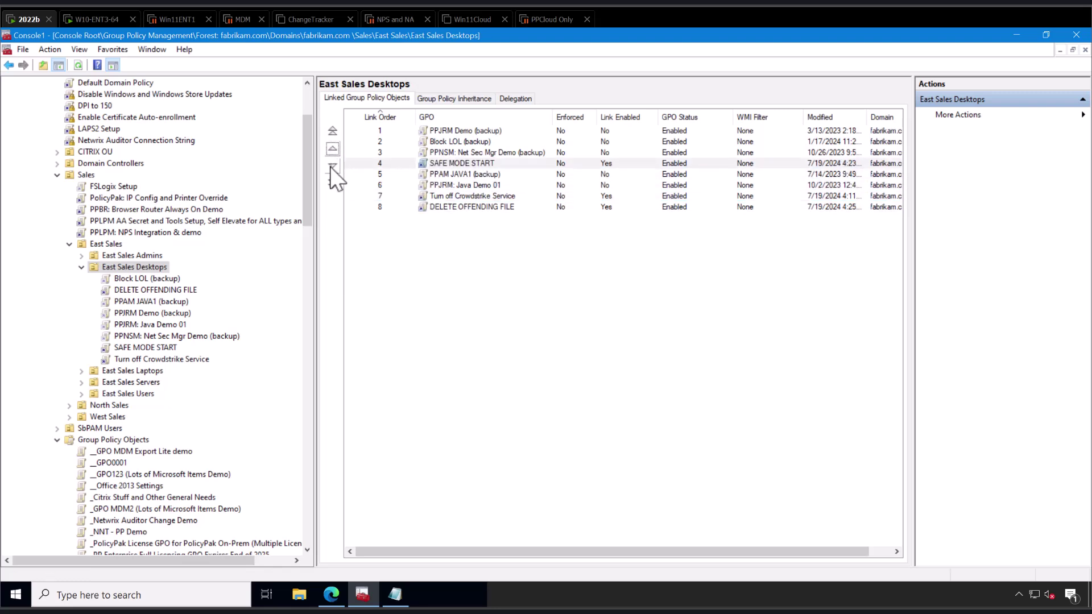
{"action": "left_click", "coordinate": [332, 166]}
{"action": "left_click", "coordinate": [333, 165]}
{"action": "left_click", "coordinate": [332, 165]}
{"action": "left_click", "coordinate": [332, 165]}
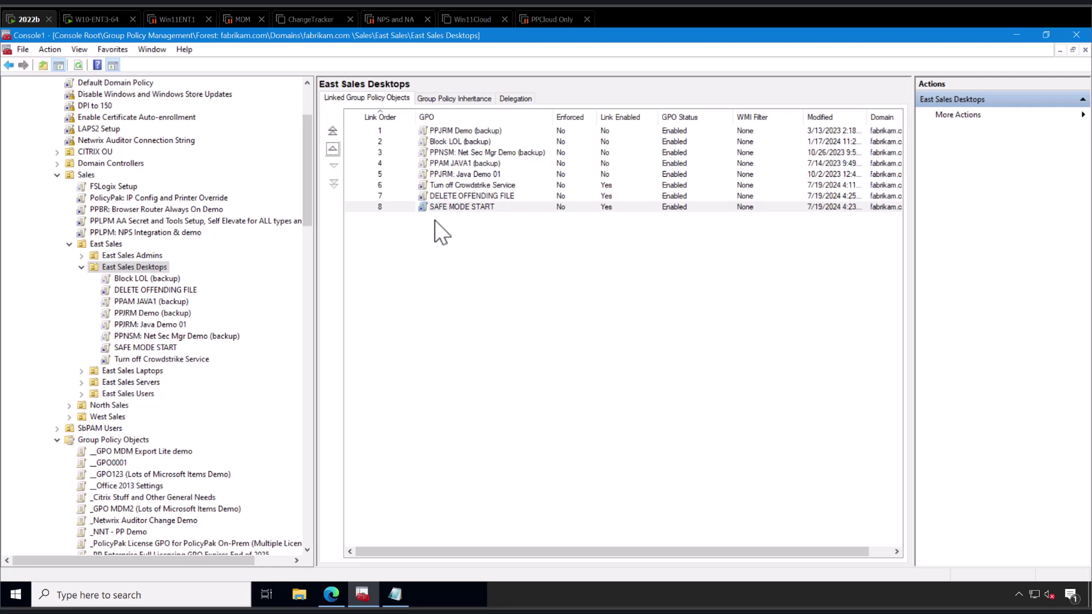
Put Turn off Crowdstrike Service at order 6 and DELETE OFFENDING FILE at 7.
{"action": "left_click", "coordinate": [451, 186]}
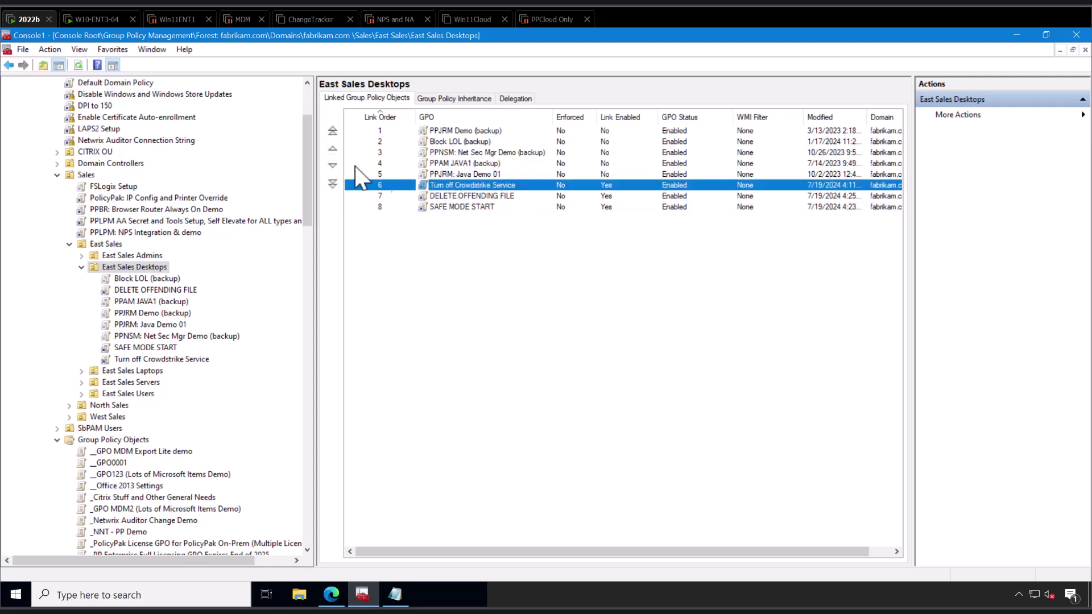
{"action": "left_click", "coordinate": [333, 165]}
{"action": "left_click", "coordinate": [333, 165]}
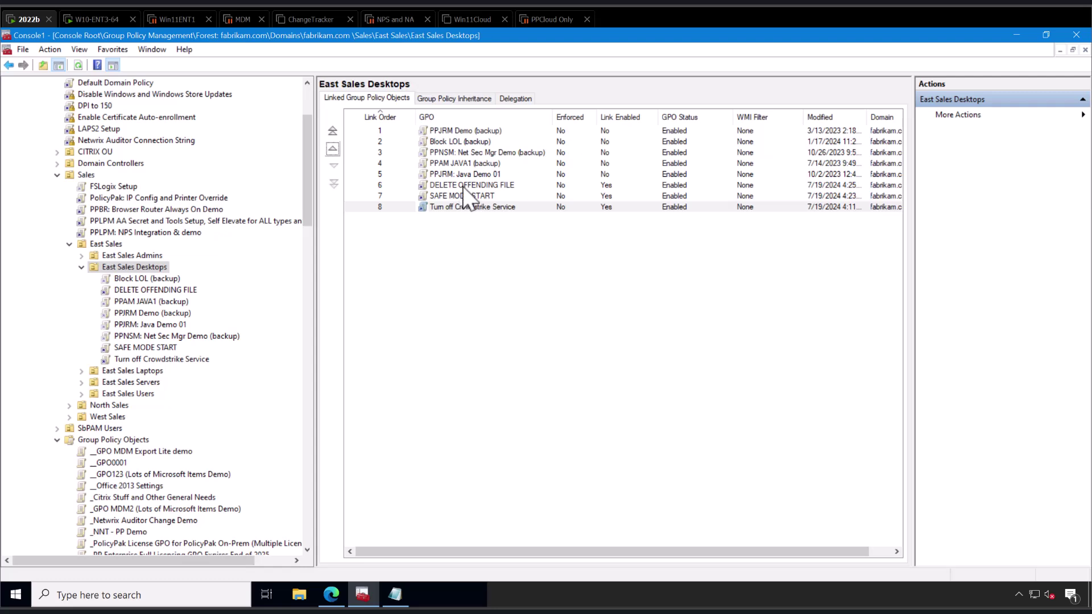
{"action": "left_click", "coordinate": [460, 207]}
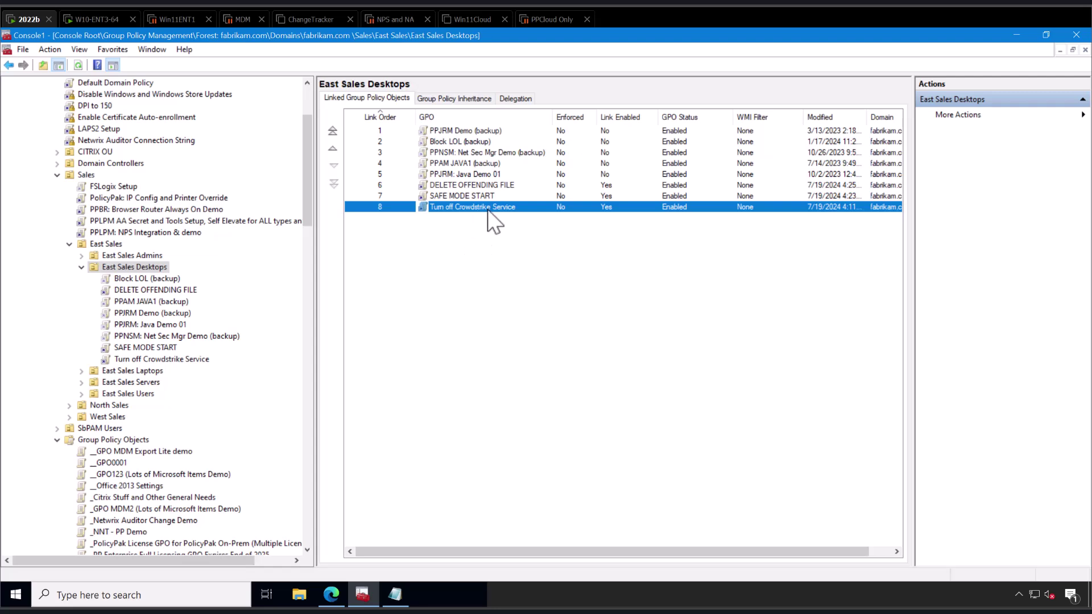
{"action": "left_click", "coordinate": [333, 149]}
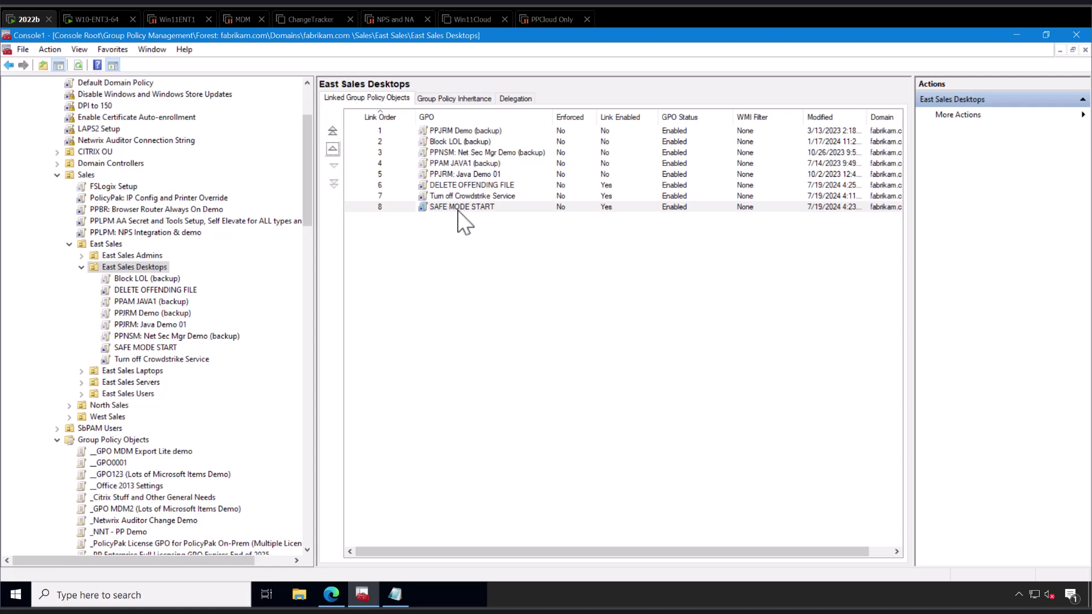
{"action": "left_click", "coordinate": [470, 197]}
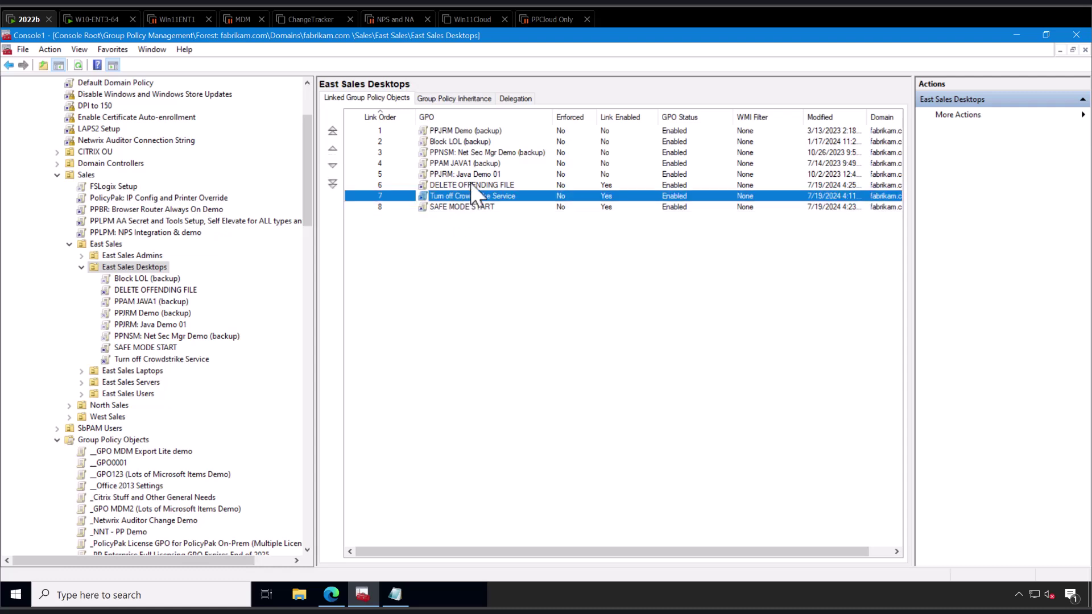
{"action": "left_click", "coordinate": [470, 183]}
{"action": "left_click", "coordinate": [333, 166]}
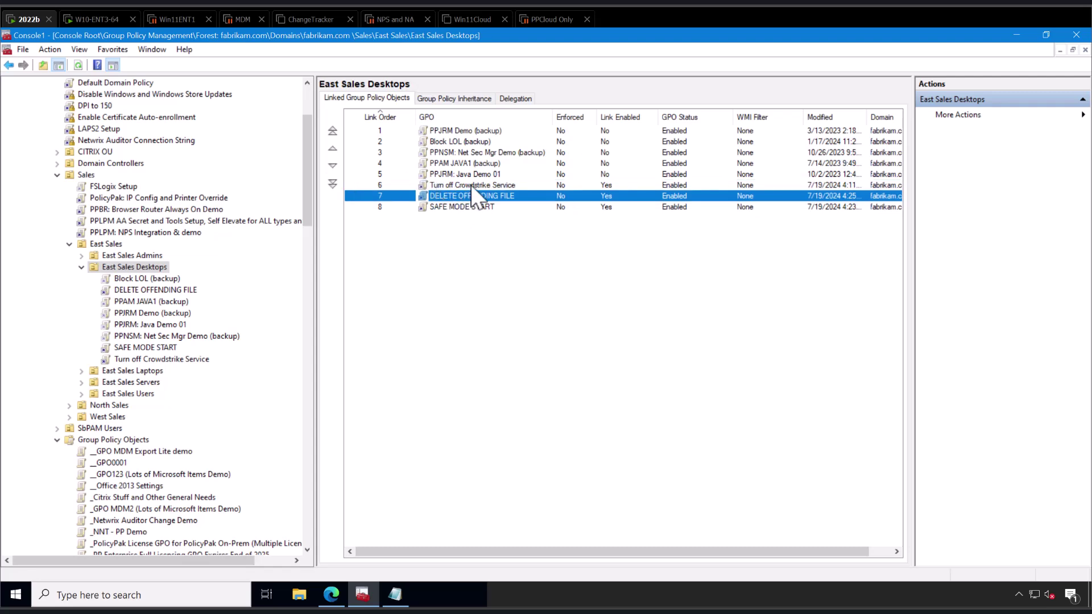
{"action": "left_click", "coordinate": [471, 186]}
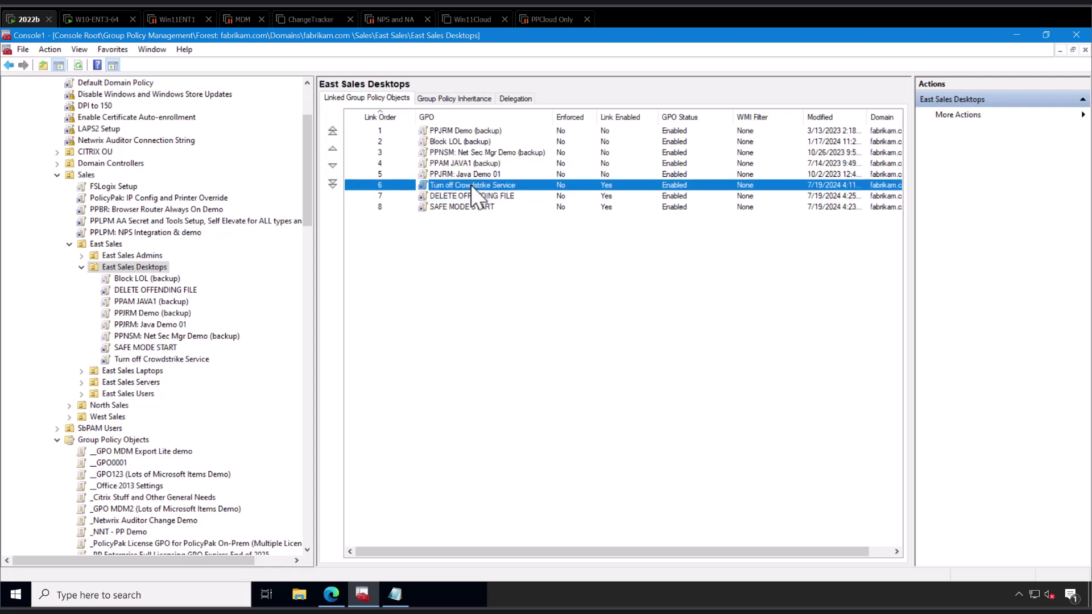
{"action": "left_click", "coordinate": [453, 208]}
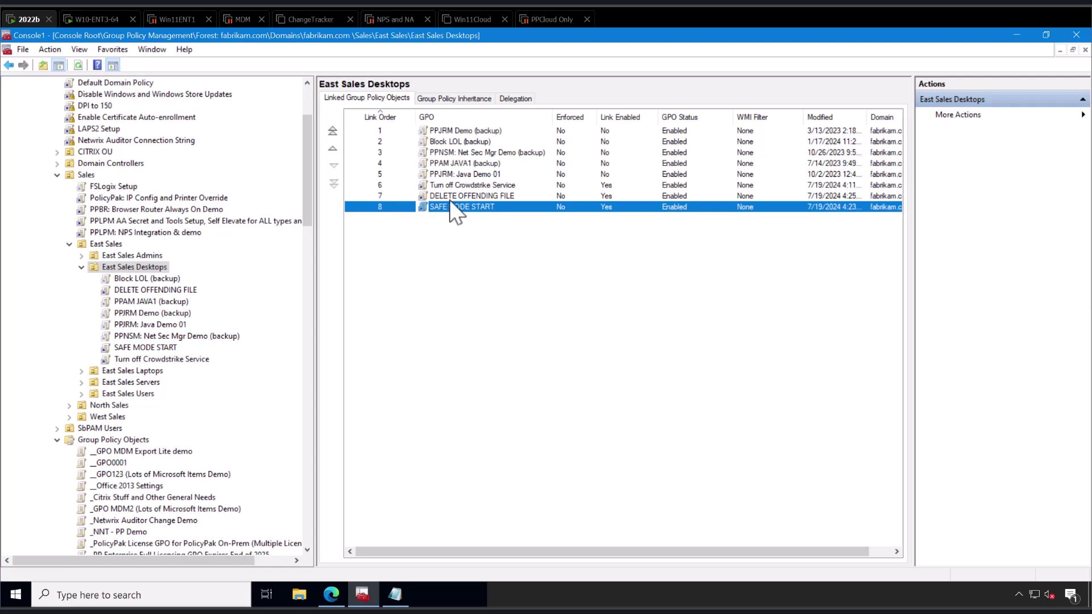
{"action": "left_click", "coordinate": [450, 200]}
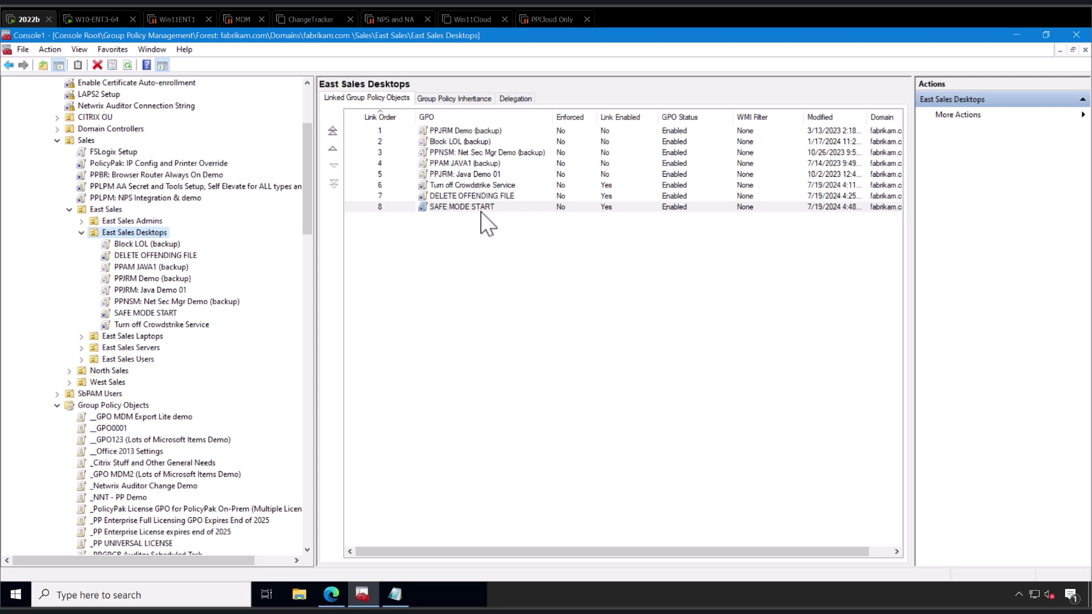
{"action": "left_click", "coordinate": [513, 460]}
Open Notepad and paste in the WMI query for C-00000291.sys.
{"action": "key", "text": "super"}
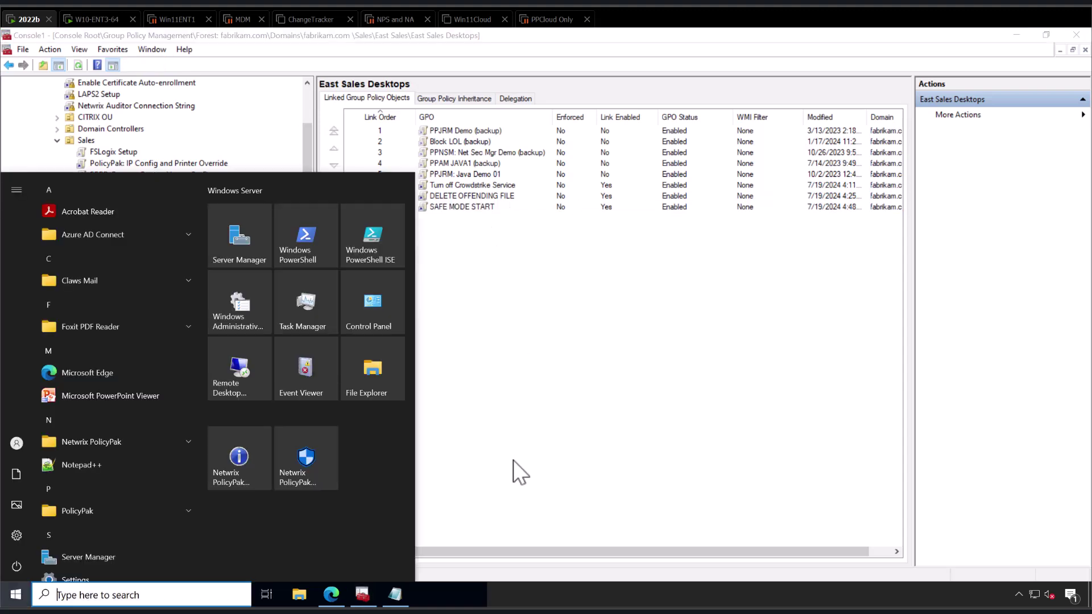
{"action": "type", "text": "notepad"}
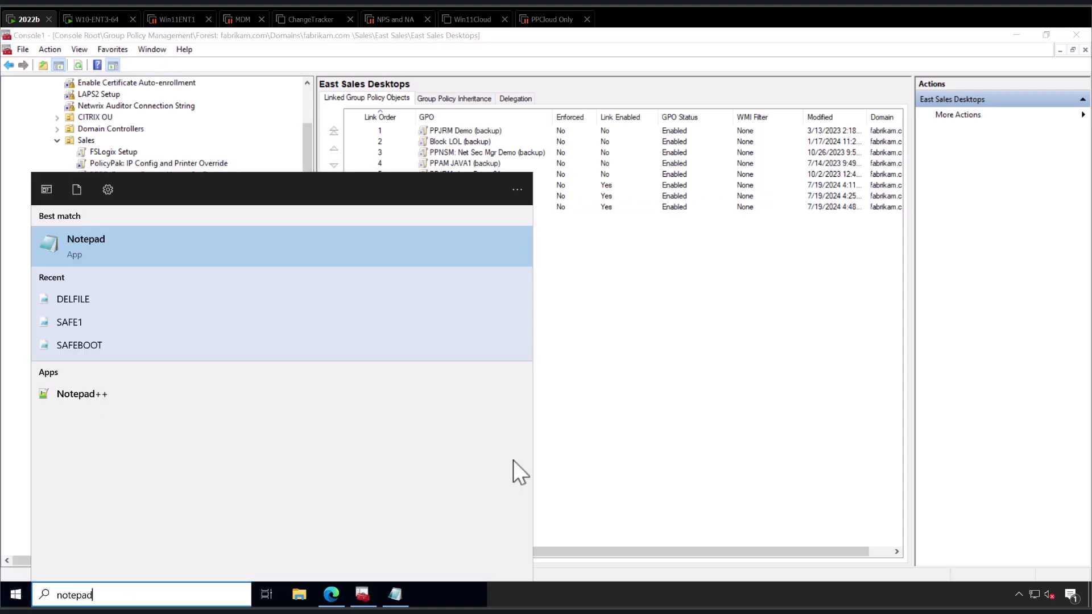
{"action": "key", "text": "Return"}
{"action": "type", "text": "SELECT * FROM Win32_LogicalFile WHERE Name = 'c:\\\\windows\\\\system32\\\\drivers\\\\C-00000291.sys'"}
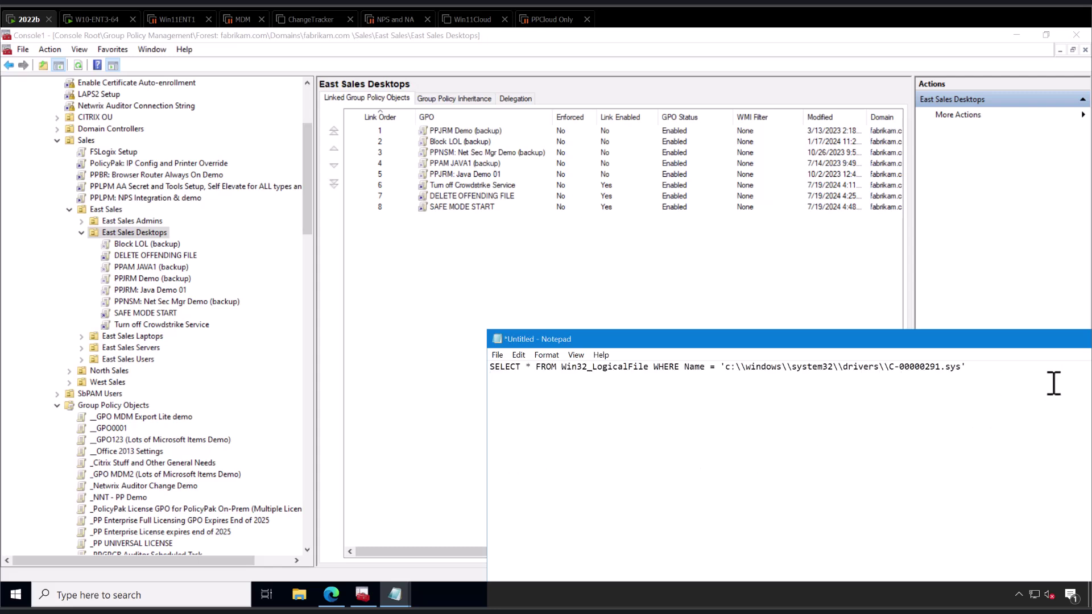
Check the escaped c:\\windows\\system32\\drivers path, then copy the whole query.
{"action": "left_click", "coordinate": [994, 369]}
{"action": "left_click", "coordinate": [883, 369], "text": "shift"}
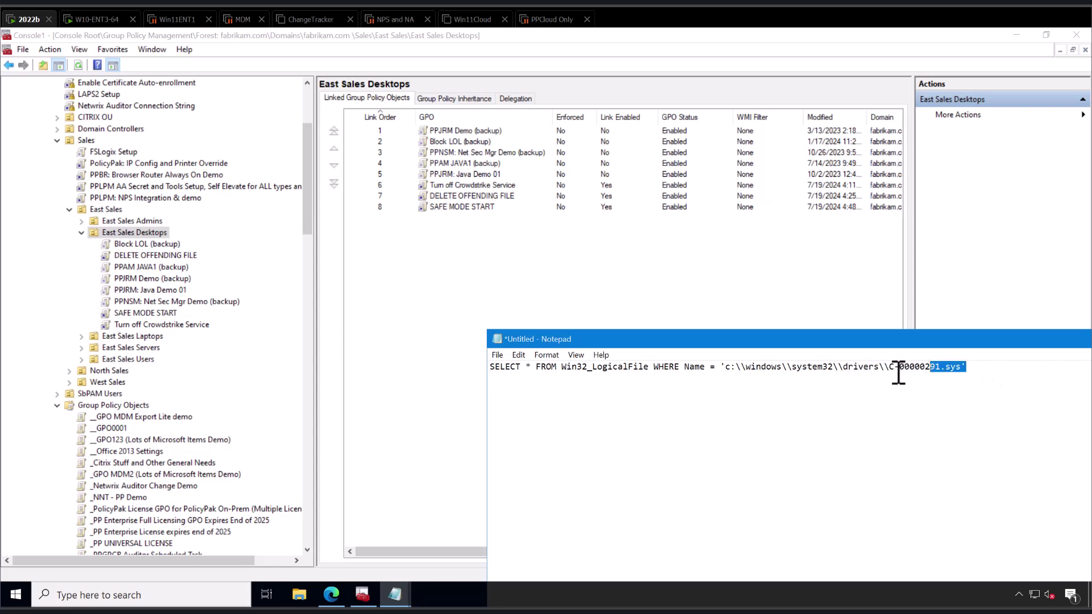
{"action": "left_click", "coordinate": [994, 365]}
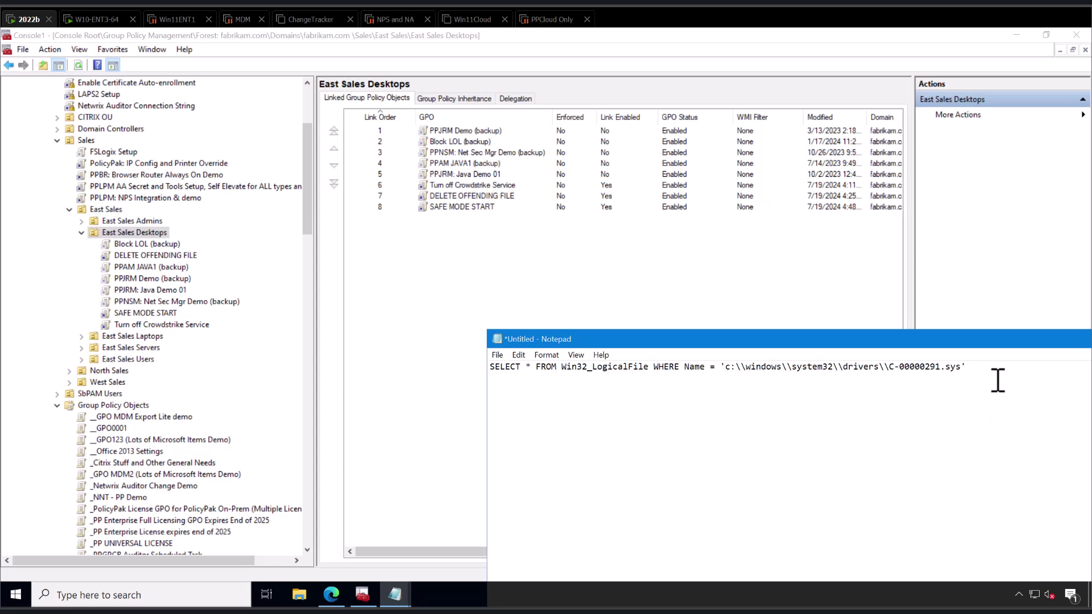
{"action": "left_click", "coordinate": [973, 365]}
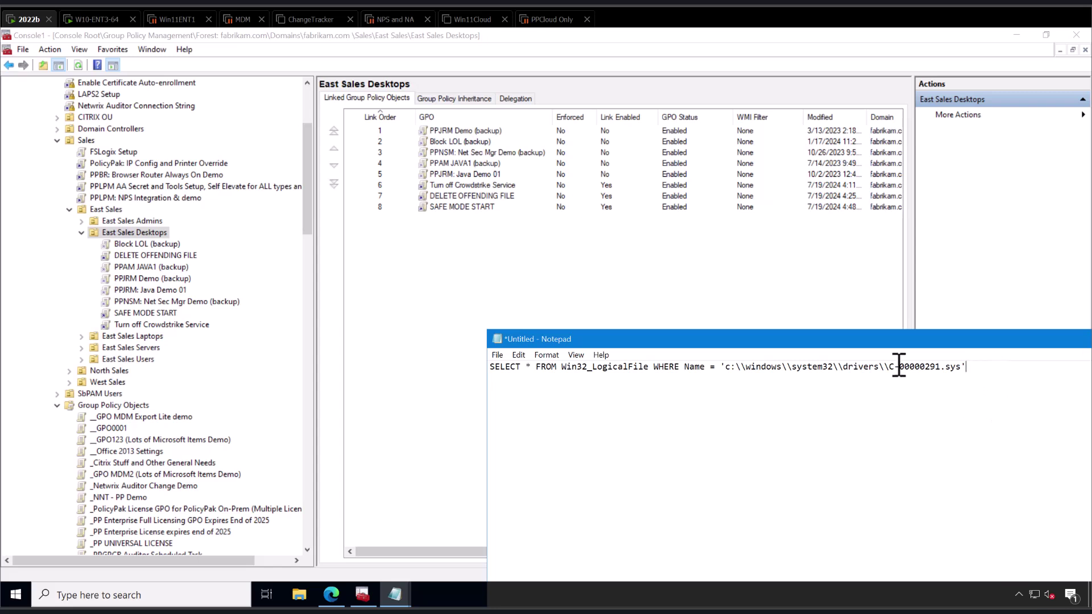
{"action": "double_click", "coordinate": [723, 367]}
{"action": "double_click", "coordinate": [740, 369]}
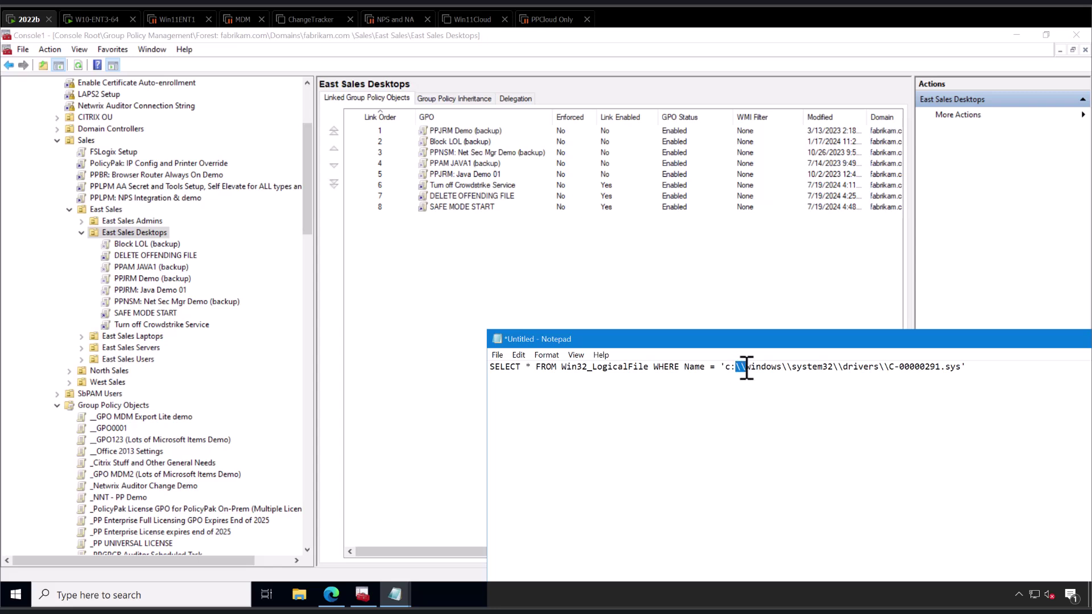
{"action": "double_click", "coordinate": [788, 368]}
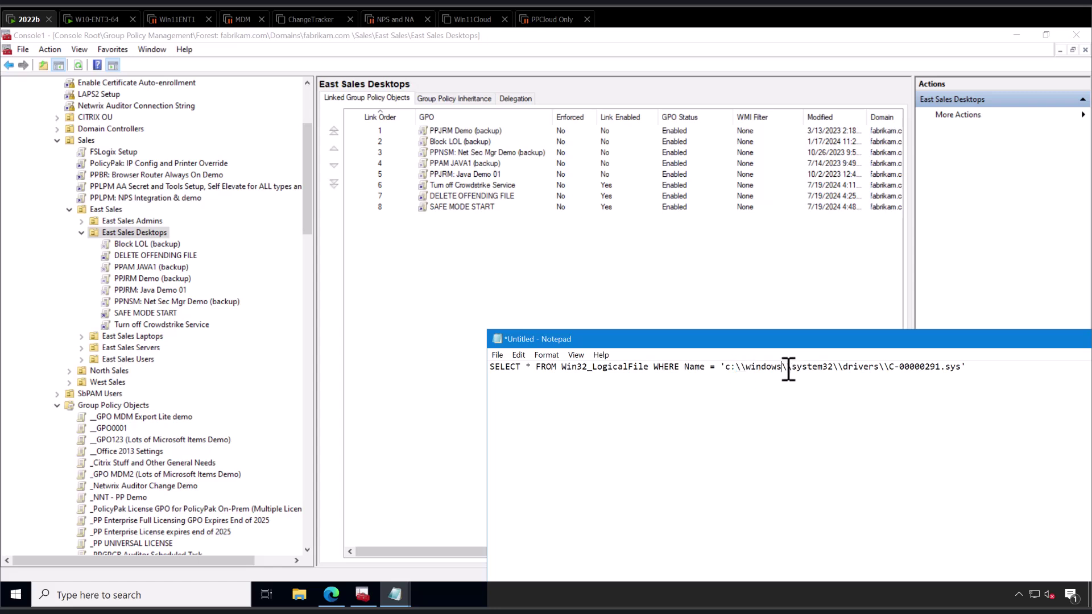
{"action": "double_click", "coordinate": [840, 368]}
{"action": "left_click", "coordinate": [1015, 370]}
{"action": "key", "text": "ctrl+a"}
{"action": "right_click", "coordinate": [909, 373]}
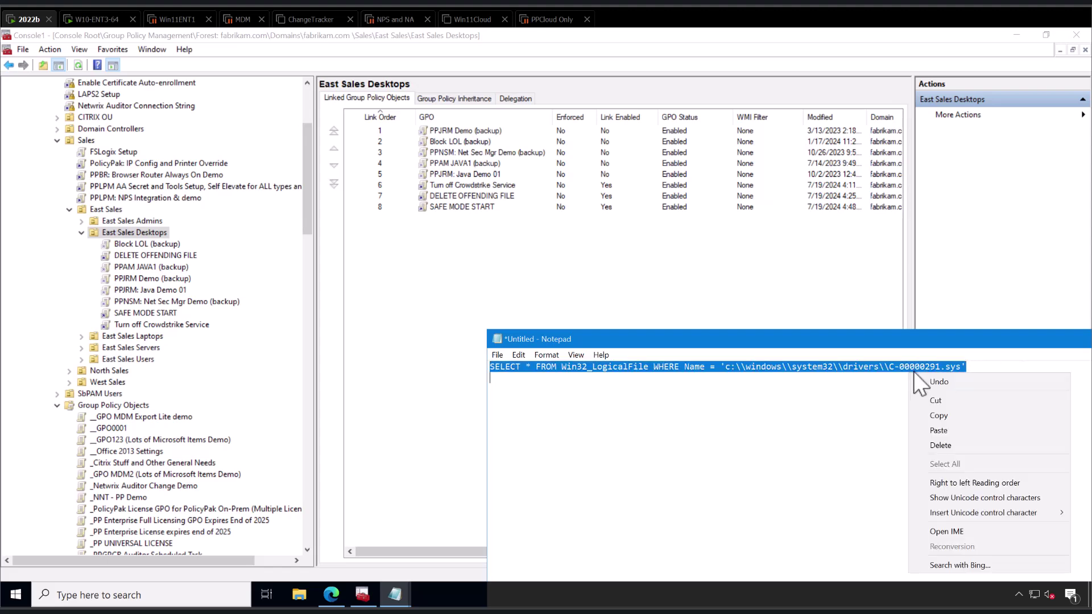
{"action": "left_click", "coordinate": [930, 419]}
Create a new WMI filter named 'When Offending File DOES exist'.
{"action": "left_click_drag", "start_coordinate": [307, 415], "coordinate": [305, 555]}
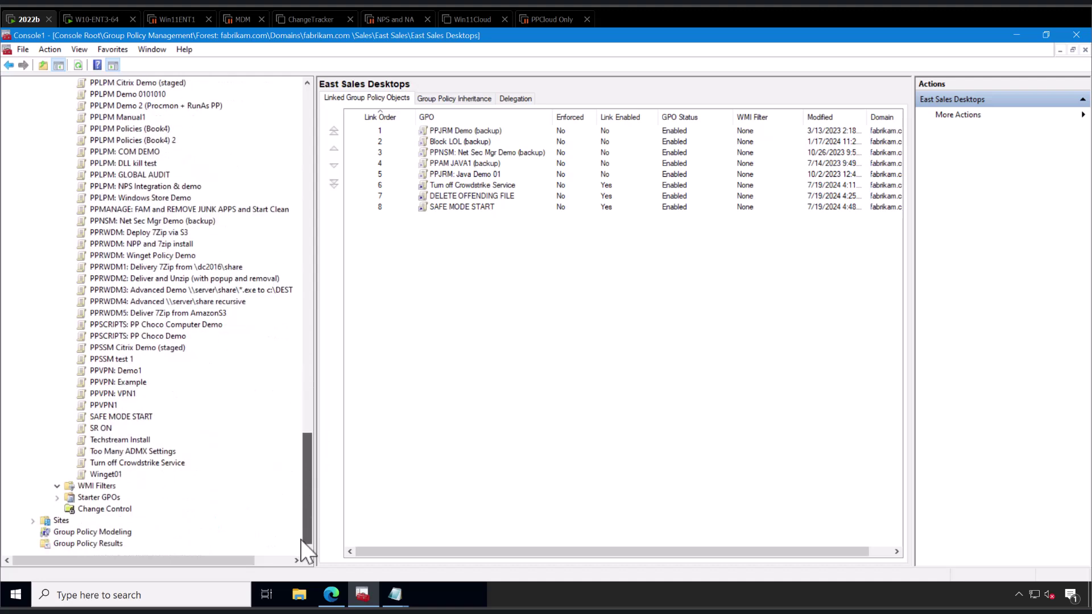
{"action": "left_click", "coordinate": [105, 485]}
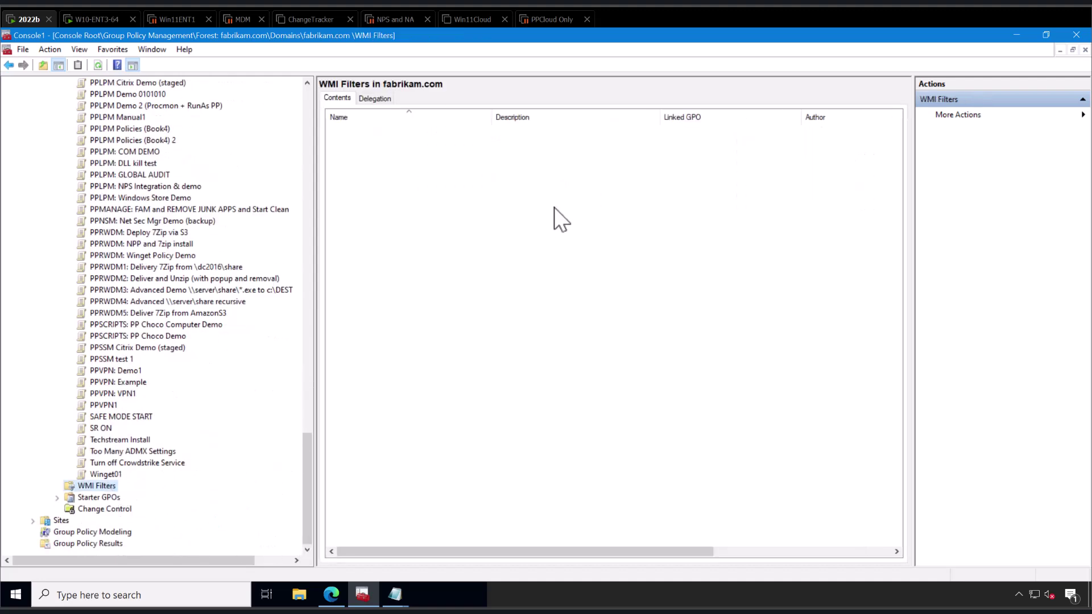
{"action": "right_click", "coordinate": [104, 487]}
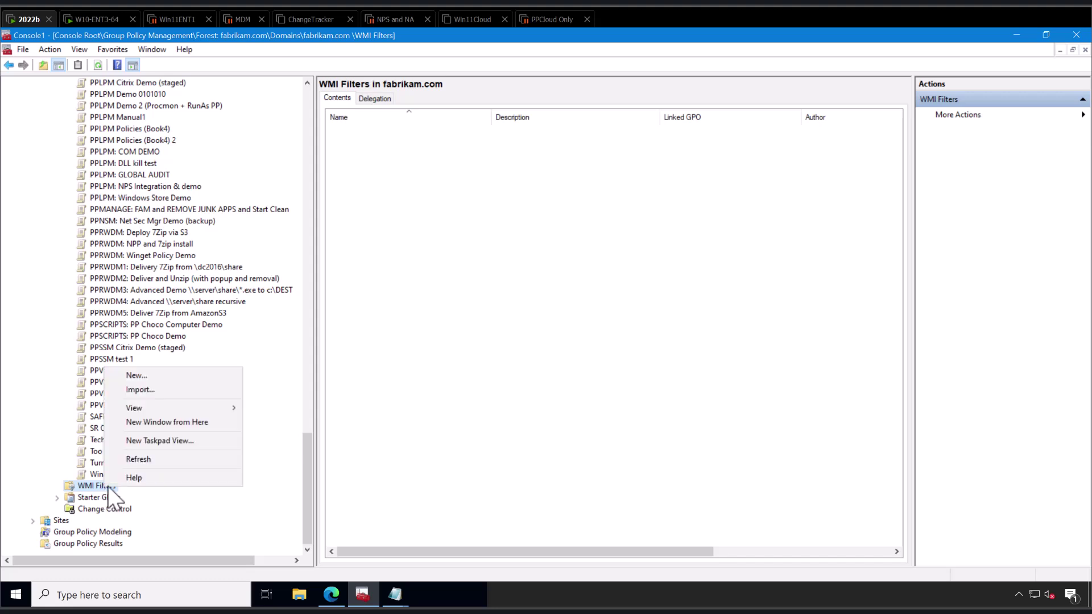
{"action": "left_click", "coordinate": [191, 377]}
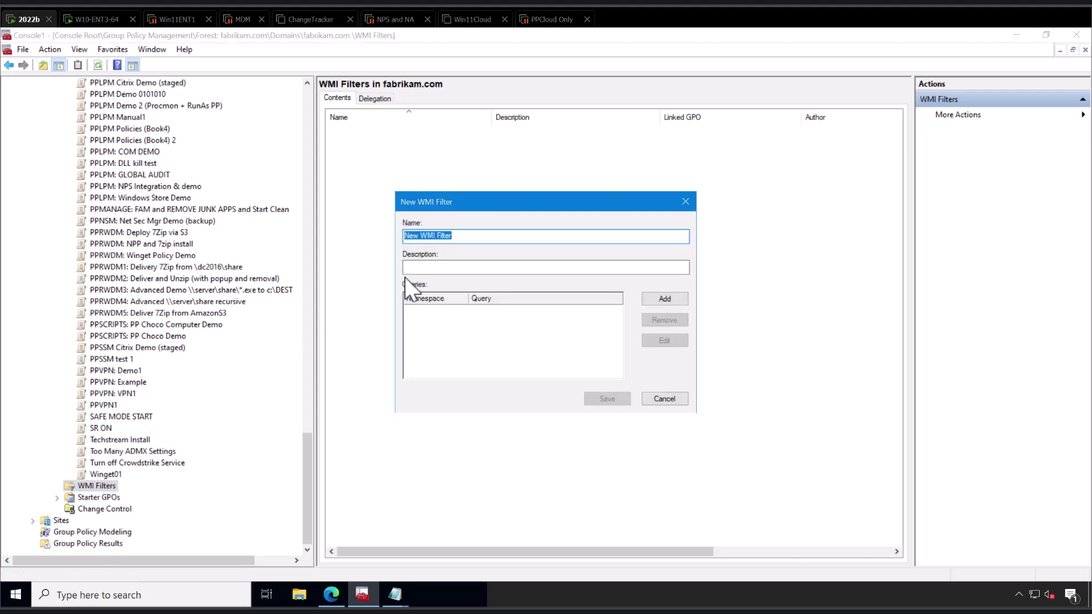
{"action": "type", "text": "When Offending File Doesnt Ex"}
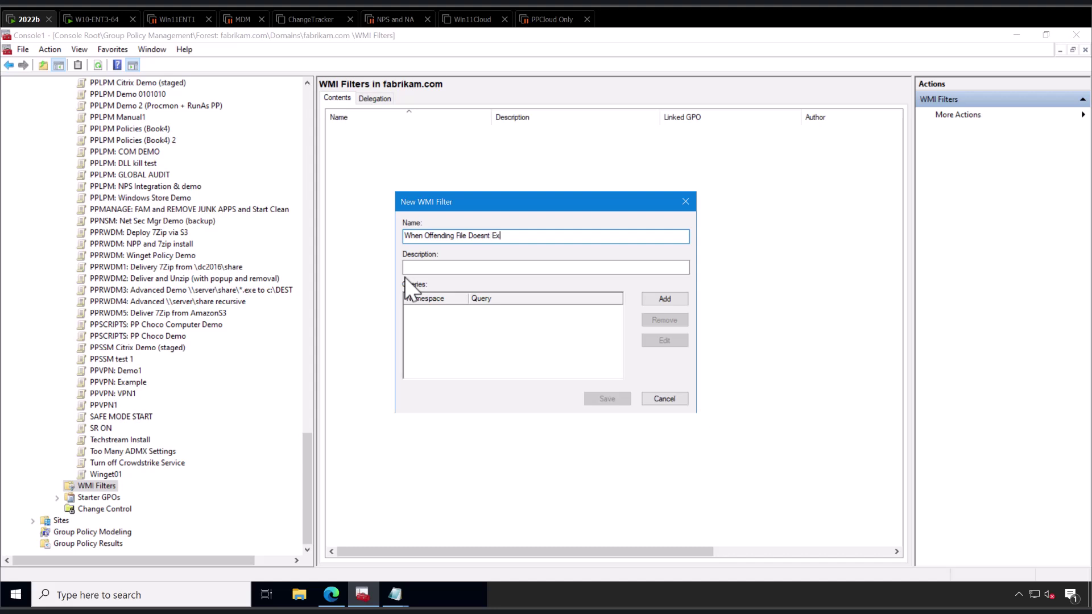
{"action": "type", "text": "ist"}
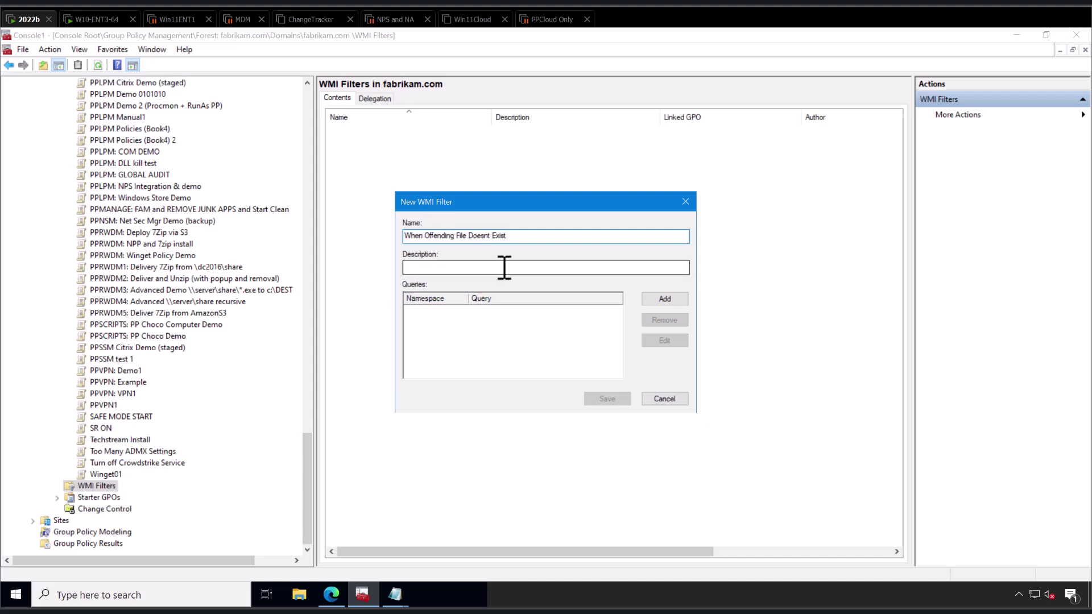
{"action": "key", "text": "ctrl+shift+Left"}
{"action": "key", "text": "ctrl+shift+Left"}
{"action": "type", "text": "DOES exist"}
Add the pasted C-00000291.sys Win32_LogicalFile query to the filter.
{"action": "left_click", "coordinate": [665, 302]}
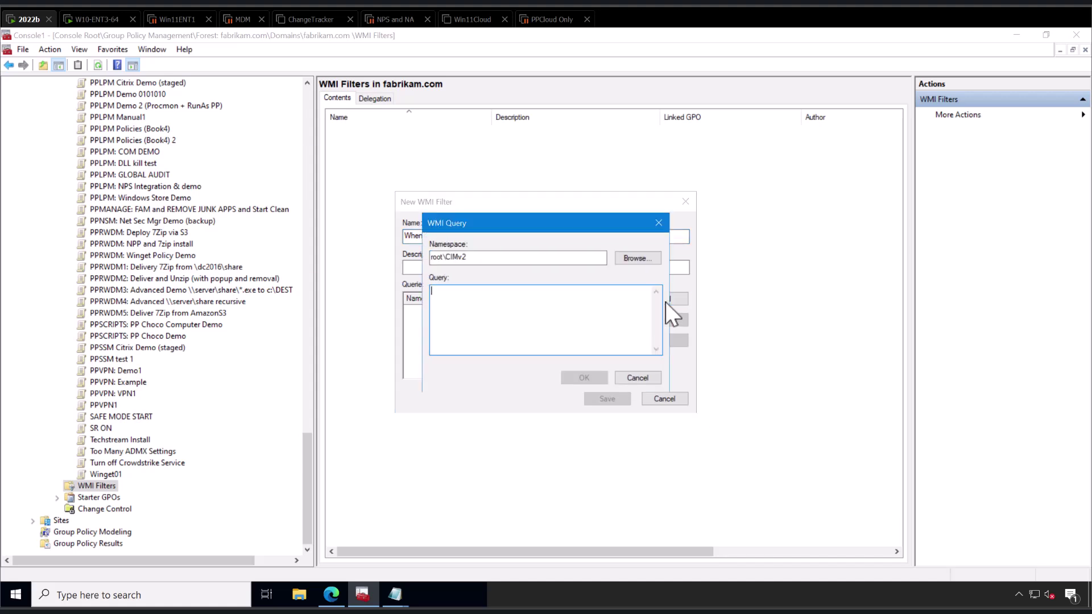
{"action": "left_click", "coordinate": [595, 321]}
{"action": "key", "text": "ctrl+v"}
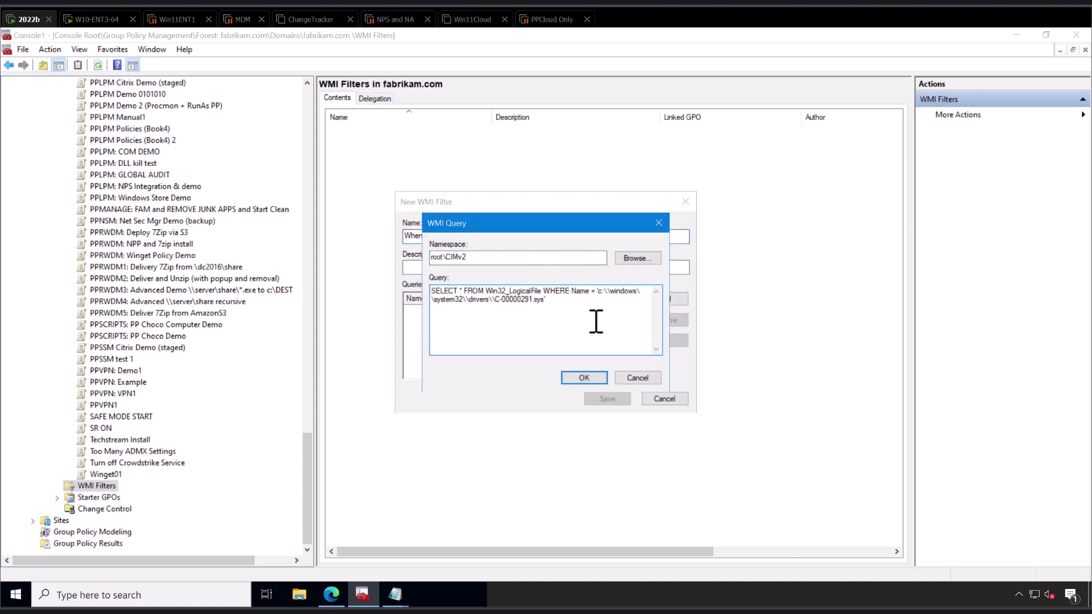
{"action": "left_click", "coordinate": [580, 377]}
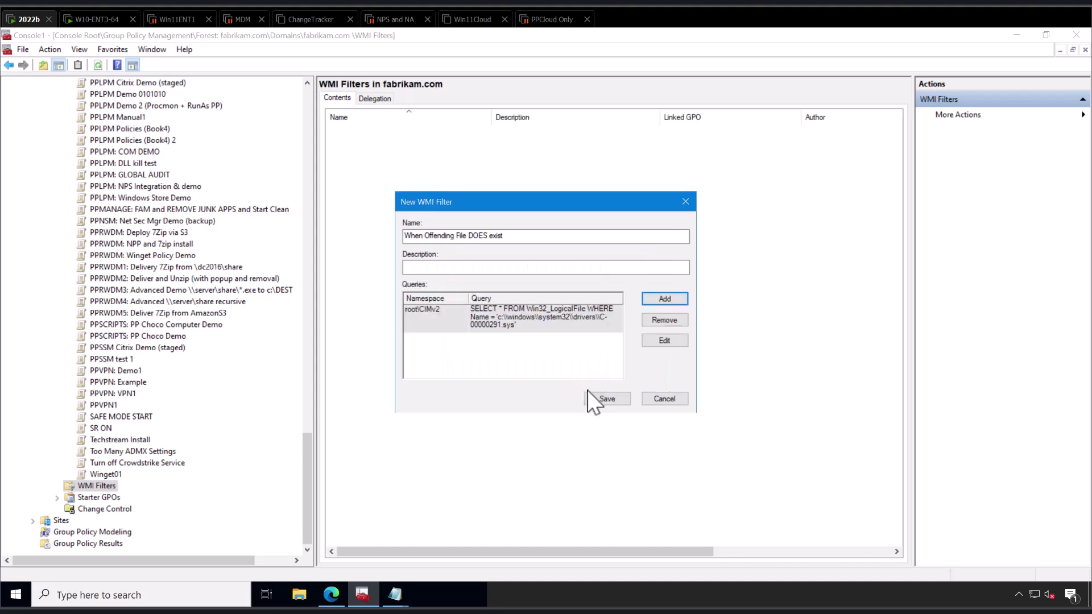
Save the new 'When Offending File DOES exist' WMI filter.
{"action": "left_click", "coordinate": [607, 400]}
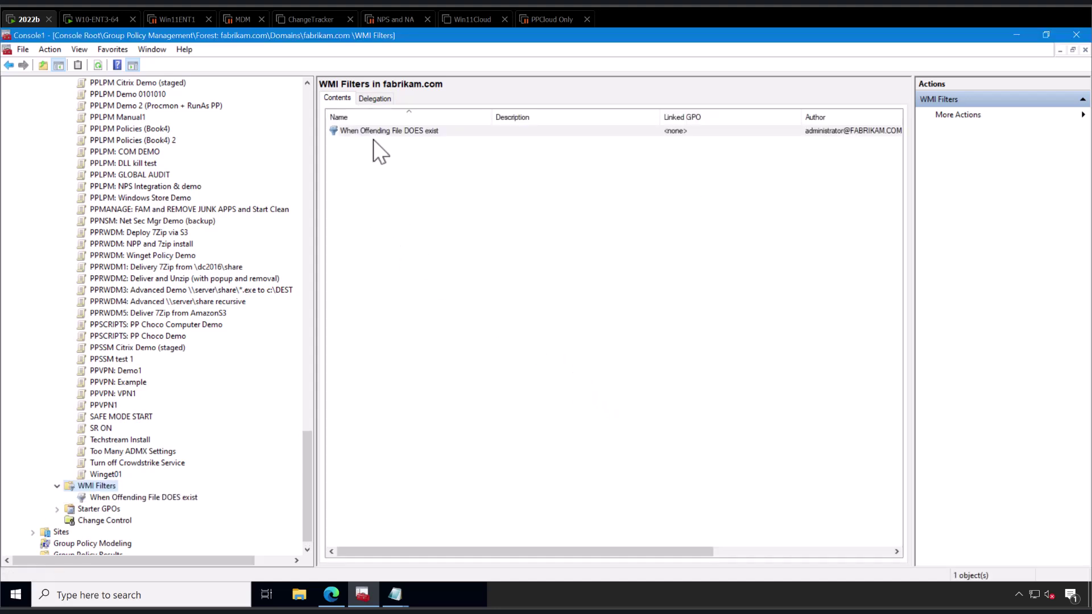
{"action": "left_click", "coordinate": [307, 168]}
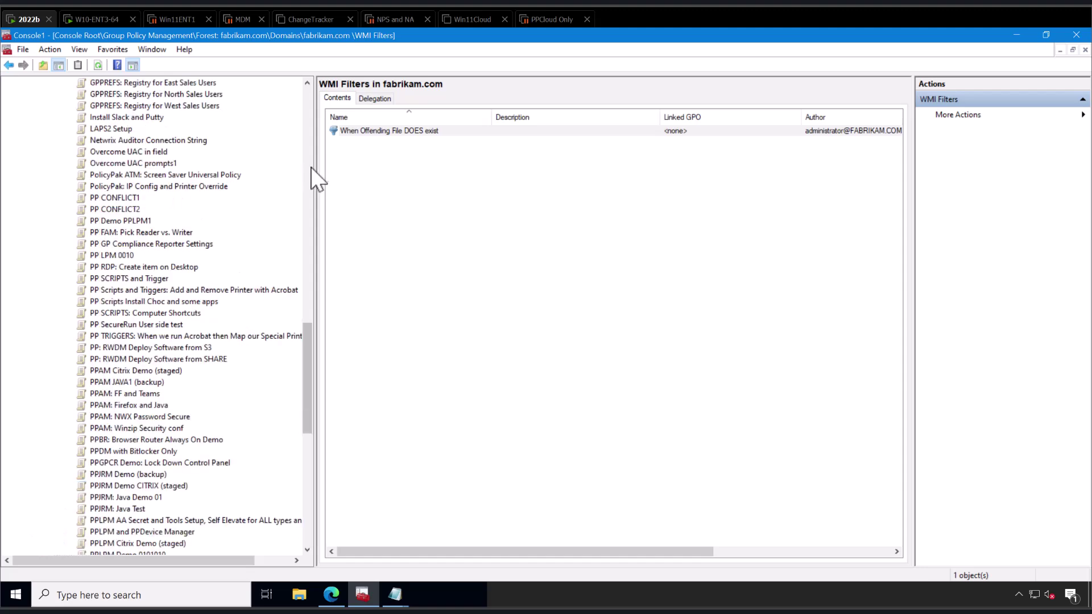
{"action": "left_click_drag", "start_coordinate": [306, 170], "coordinate": [304, 179]}
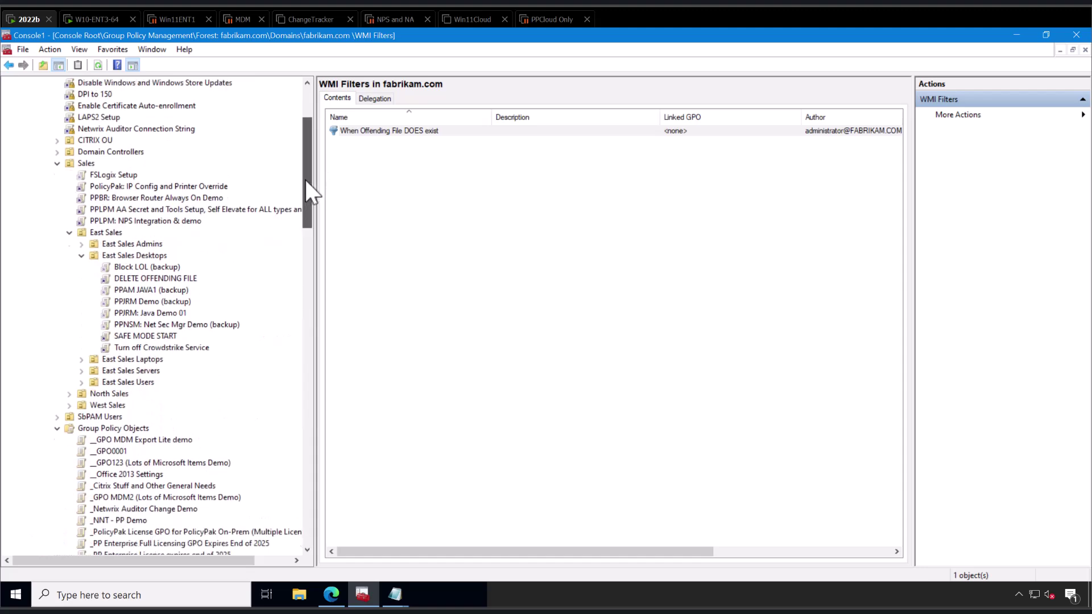
Set SAFE MODE START's WMI filter to 'When Offending File DOES exist'.
{"action": "left_click", "coordinate": [143, 335]}
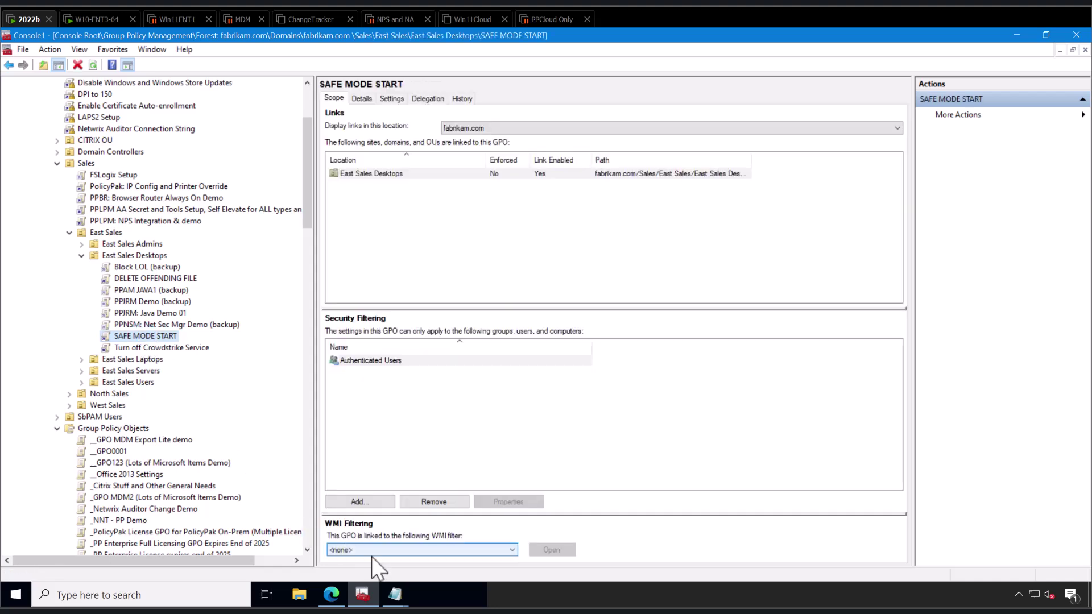
{"action": "left_click", "coordinate": [378, 551]}
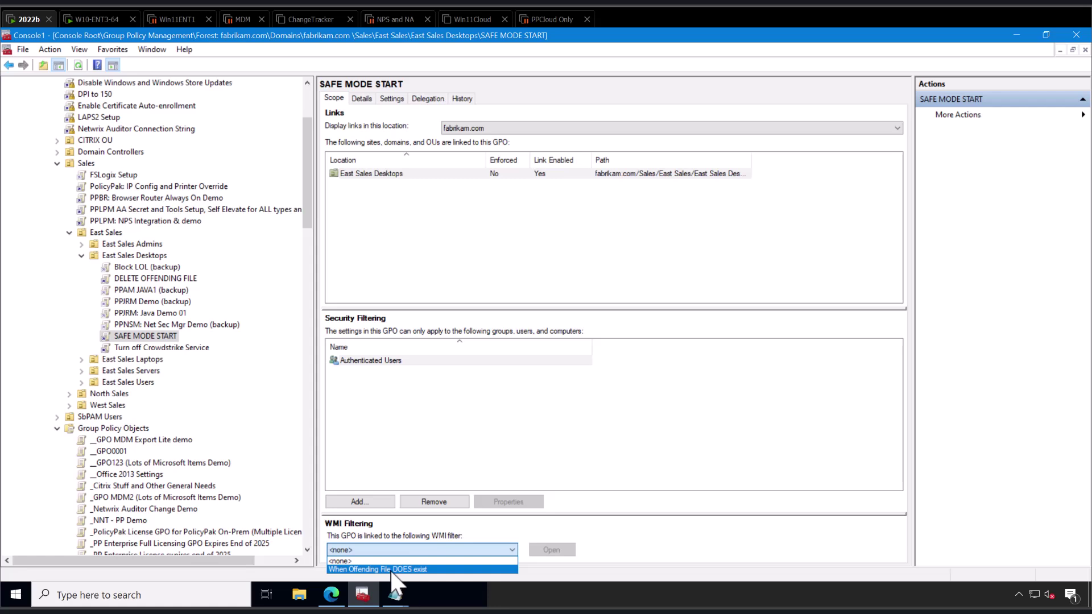
{"action": "left_click", "coordinate": [392, 569]}
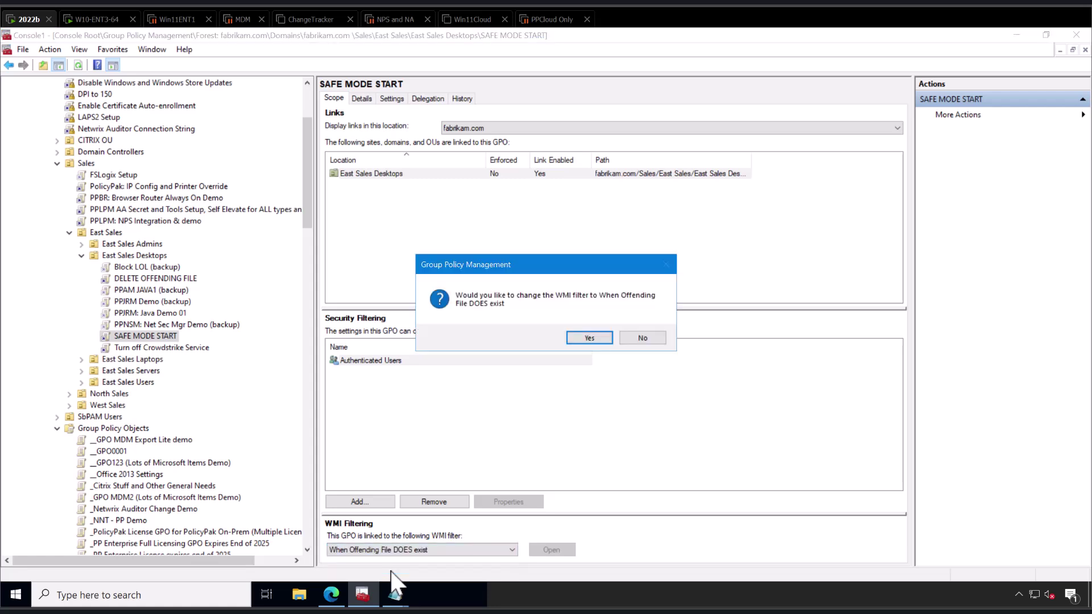
{"action": "left_click", "coordinate": [579, 338]}
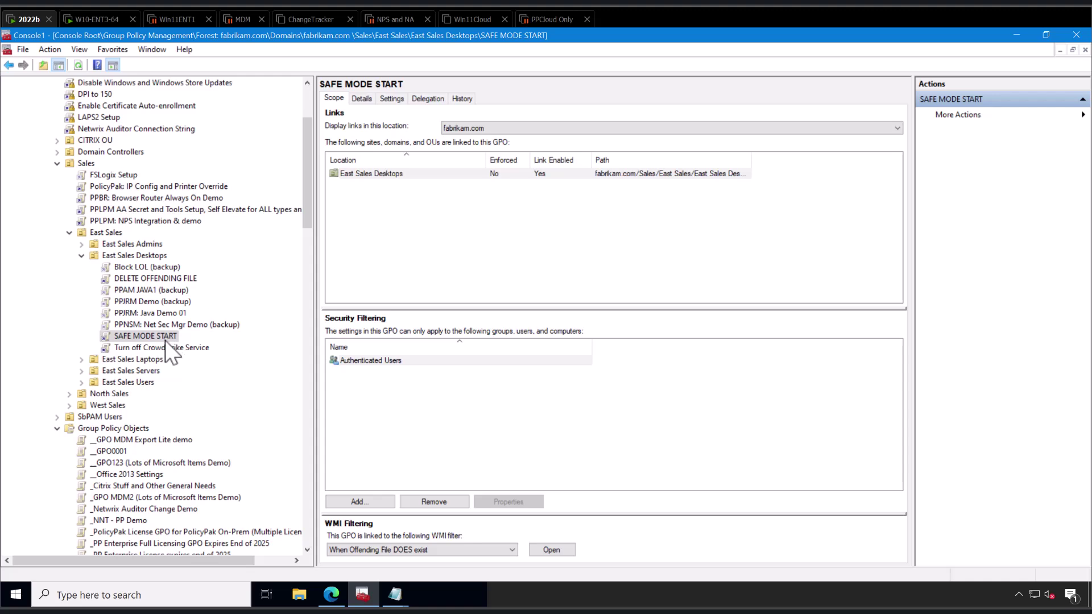
Revert the W10-ENT3-64 VM to its 'Before nuke' snapshot.
{"action": "left_click", "coordinate": [106, 25]}
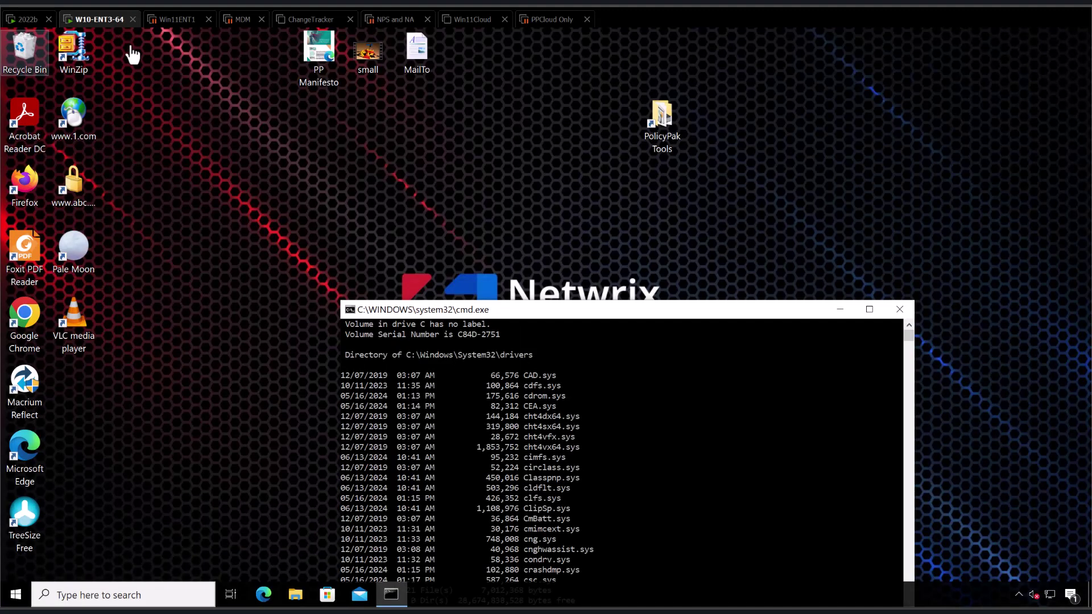
{"action": "left_click_drag", "start_coordinate": [504, 310], "coordinate": [486, 173]}
{"action": "left_click", "coordinate": [513, 289]}
{"action": "right_click", "coordinate": [107, 29]}
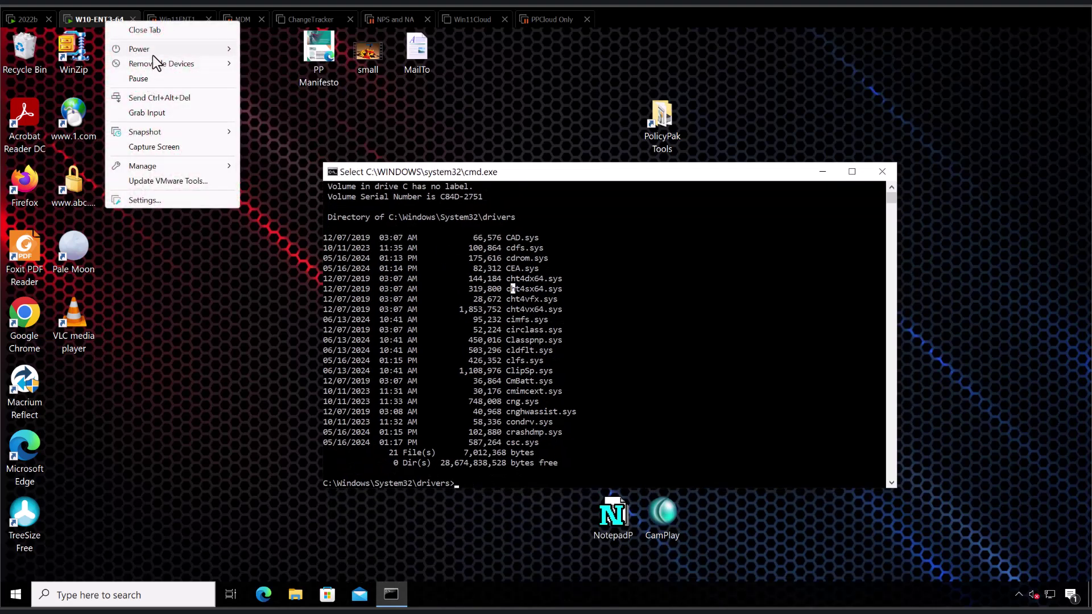
{"action": "mouse_move", "coordinate": [152, 133]}
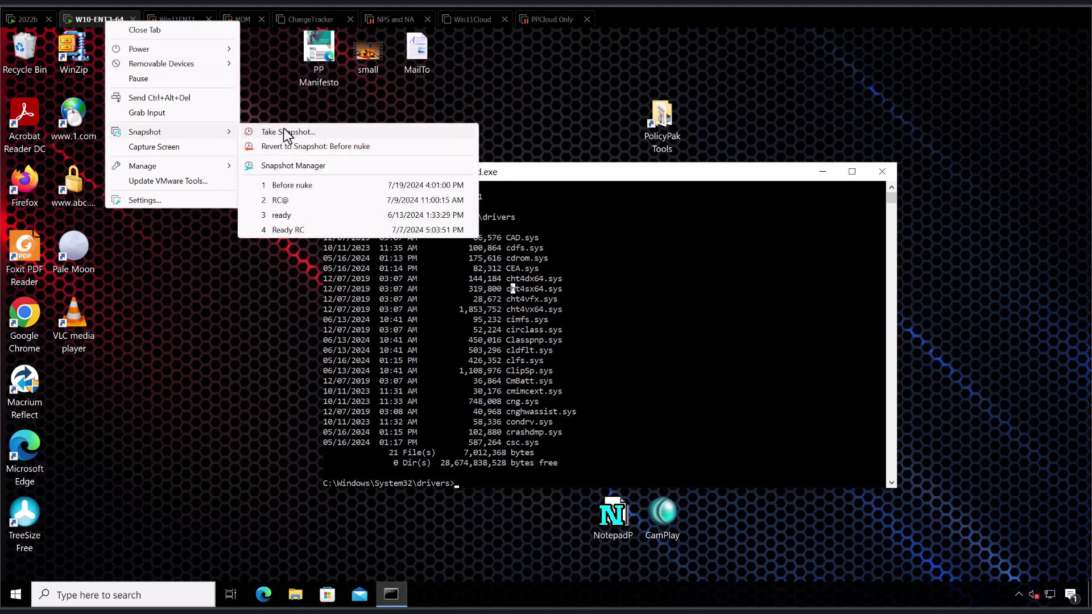
{"action": "left_click", "coordinate": [295, 186]}
{"action": "left_click", "coordinate": [582, 319]}
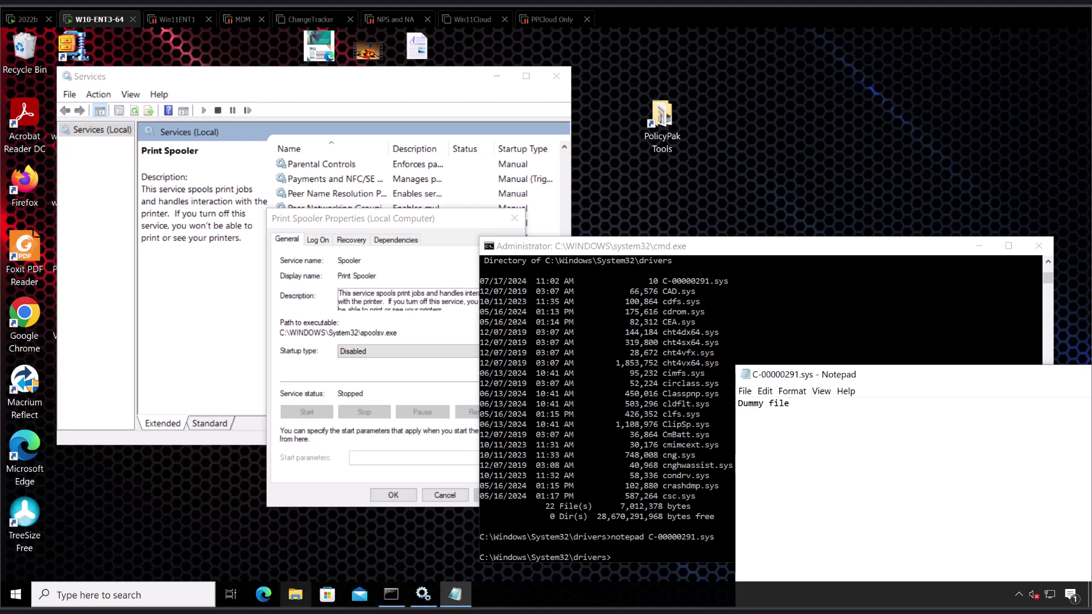
Restart Windows on the W10-ENT3-64 VM.
{"action": "right_click", "coordinate": [16, 595]}
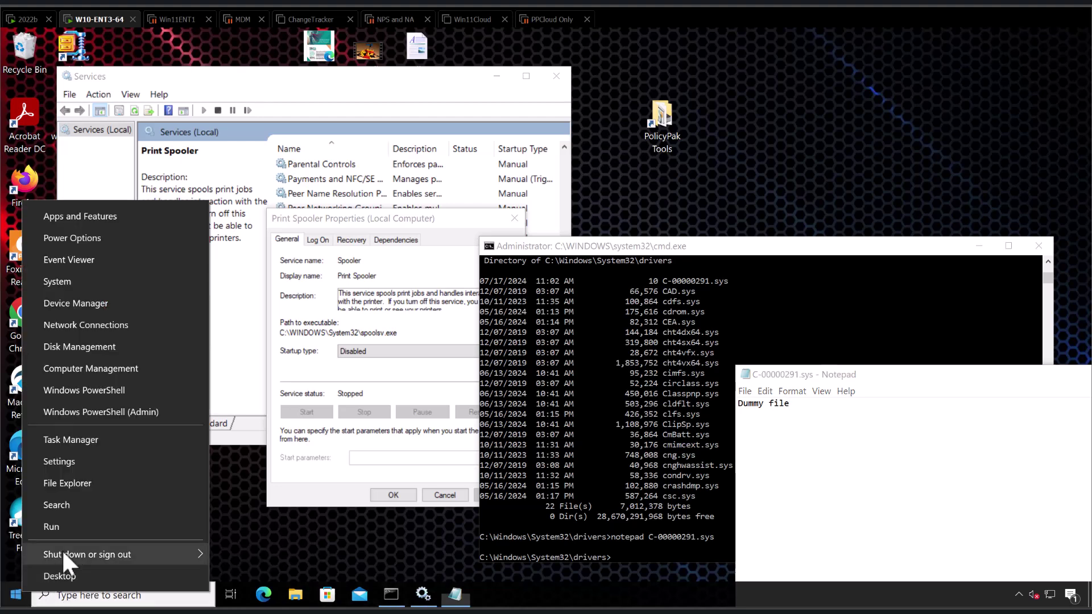
{"action": "mouse_move", "coordinate": [66, 545]}
{"action": "left_click", "coordinate": [241, 548]}
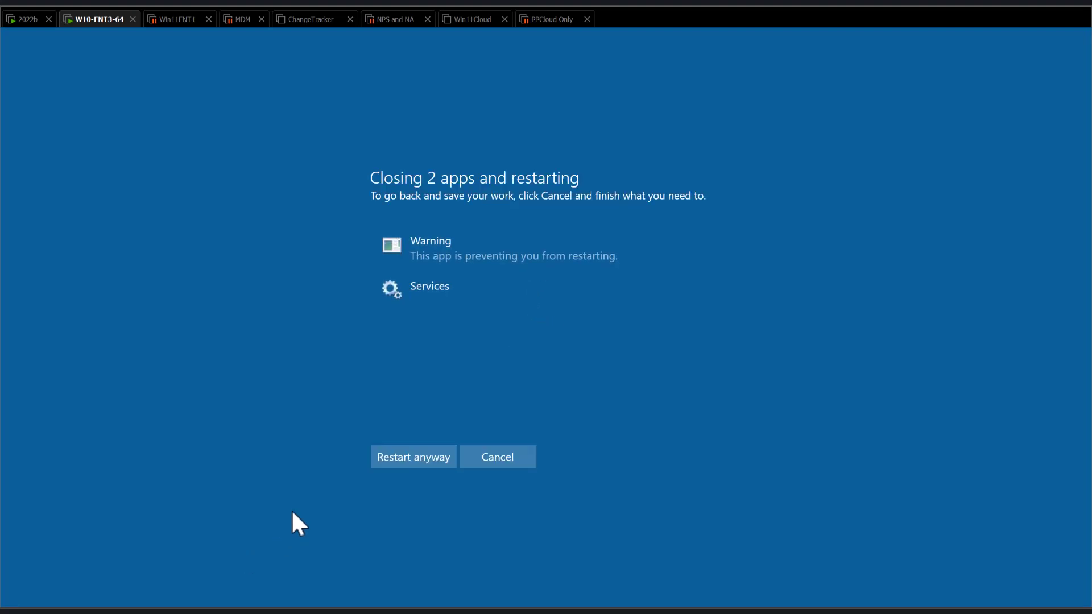
Force the restart despite open apps, then sign in with the domain user's password.
{"action": "left_click", "coordinate": [419, 463]}
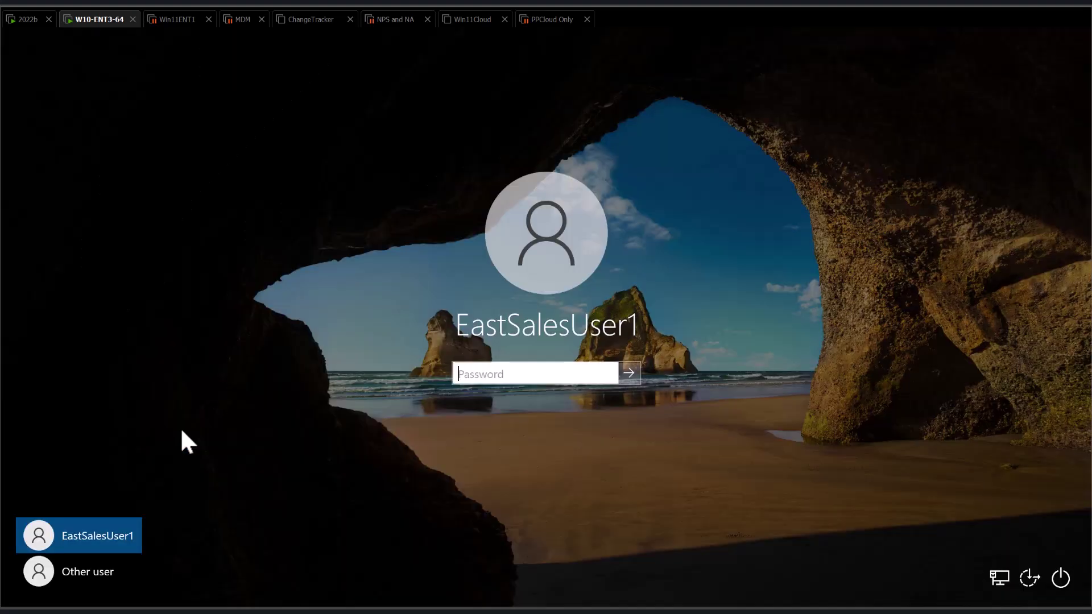
{"action": "type", "text": "••"}
{"action": "type", "text": "•••"}
{"action": "key", "text": "Return"}
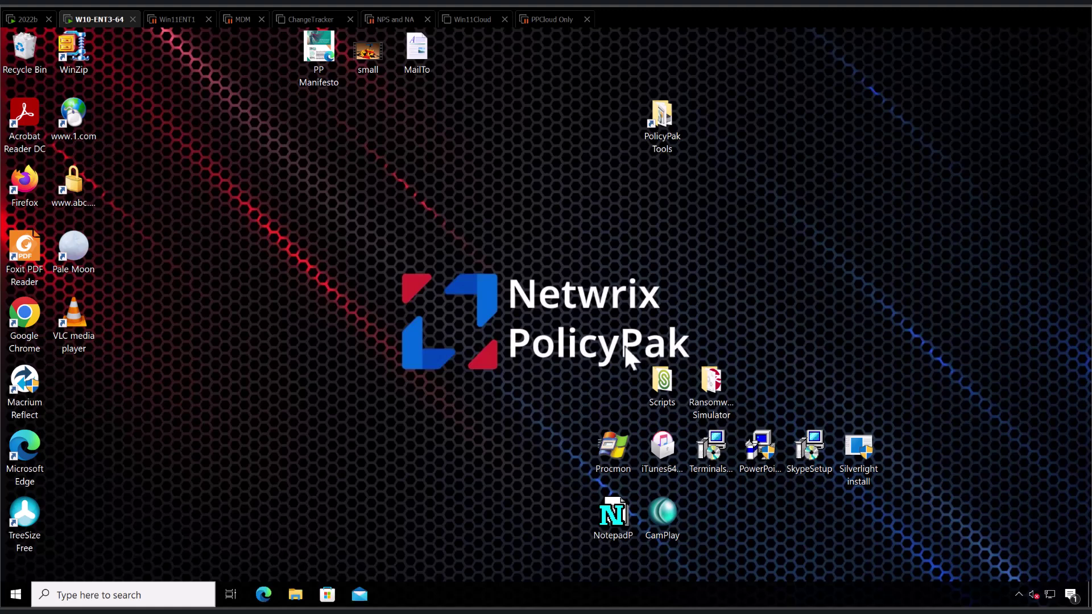
Open a command prompt and change into \Windows\System32\drivers.
{"action": "key", "text": "super+r"}
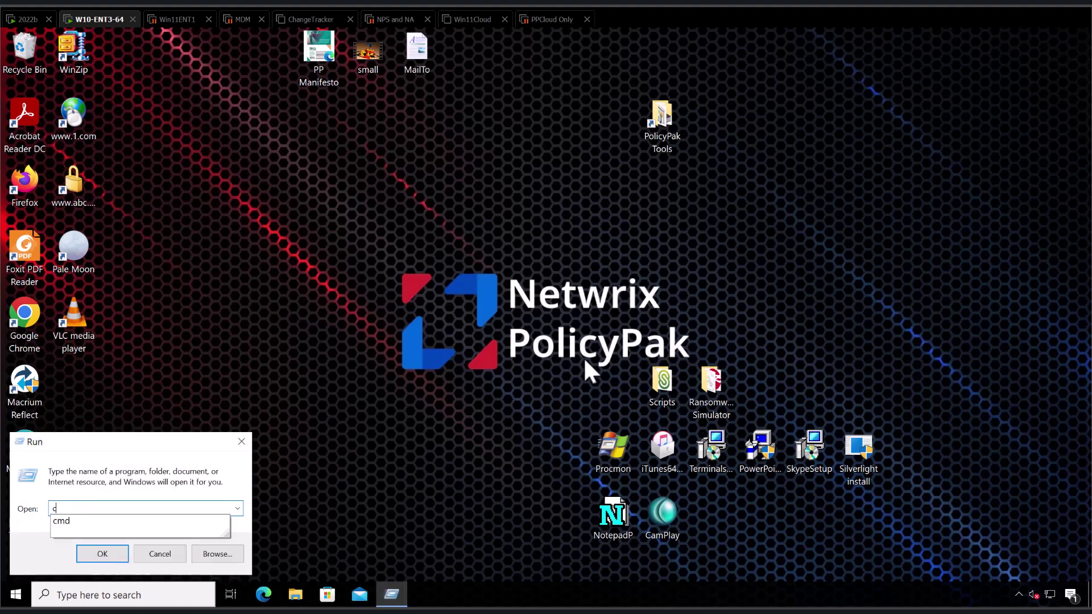
{"action": "key", "text": "Escape"}
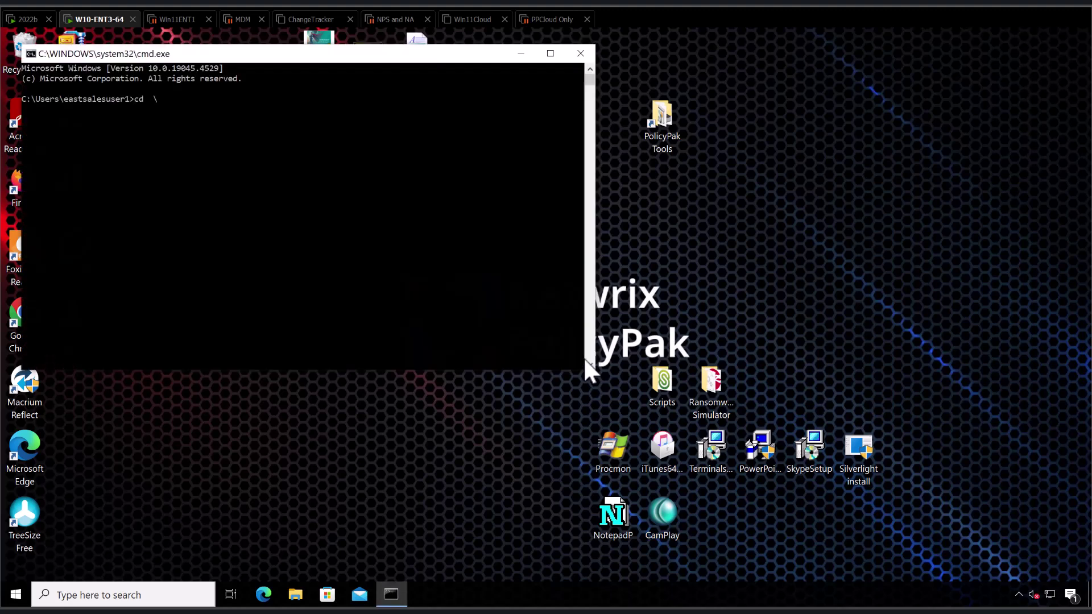
{"action": "type", "text": "wuin"}
{"action": "type", "text": "indows\\sys"}
{"action": "type", "text": "tm3"}
{"action": "key", "text": "BackSpace"}
{"action": "key", "text": "BackSpace"}
{"action": "key", "text": "BackSpace"}
{"action": "key", "text": "Tab"}
{"action": "type", "text": "32"}
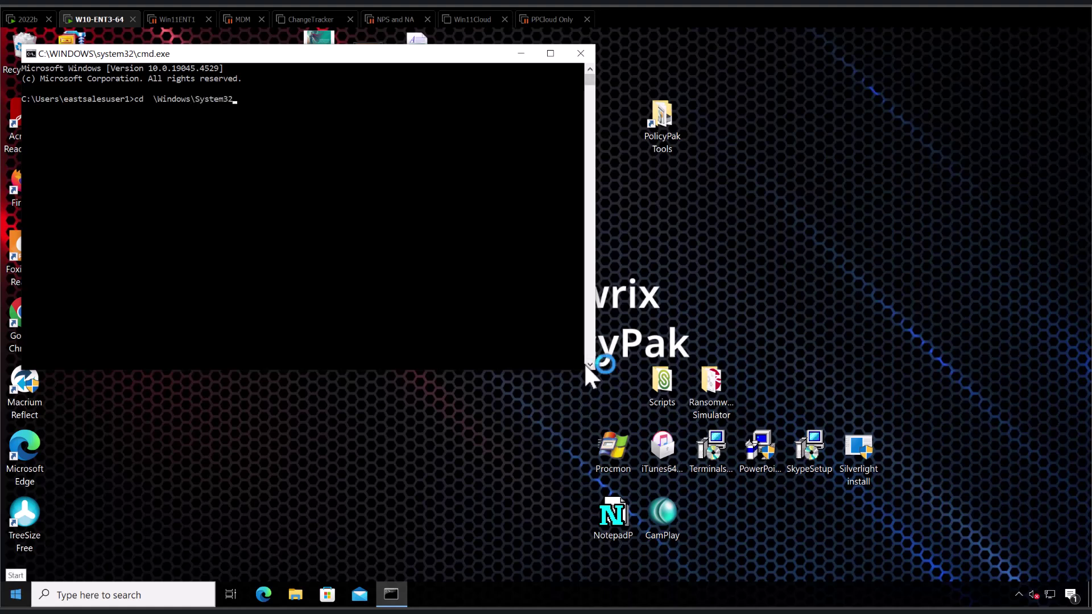
{"action": "type", "text": "\\drivers"}
{"action": "key", "text": "Return"}
List the c* files in drivers, then return to the 2022b domain controller.
{"action": "type", "text": "di"}
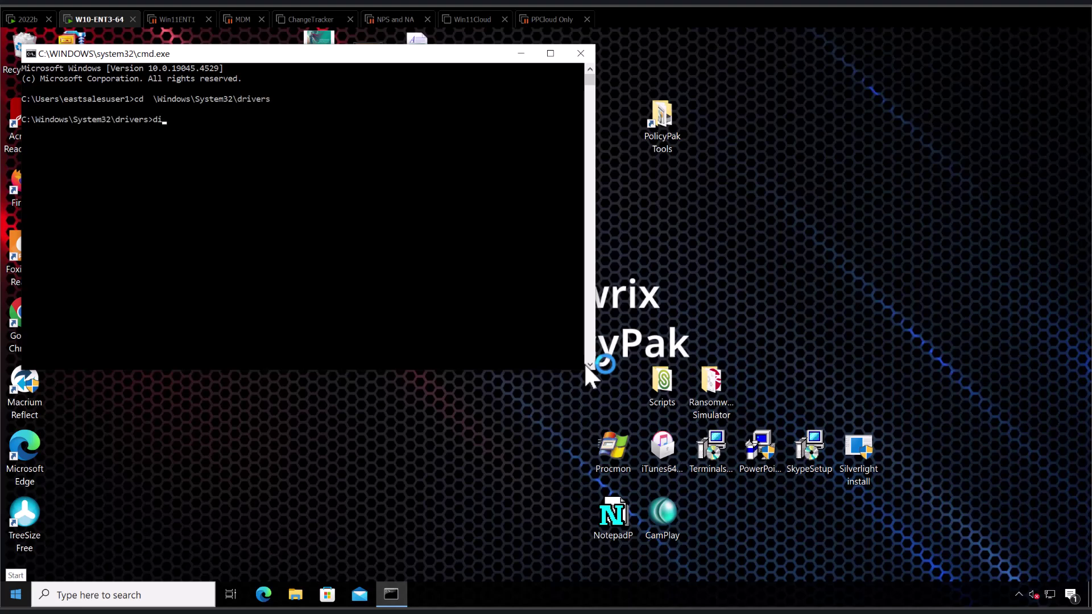
{"action": "type", "text": "r c*"}
{"action": "key", "text": "Return"}
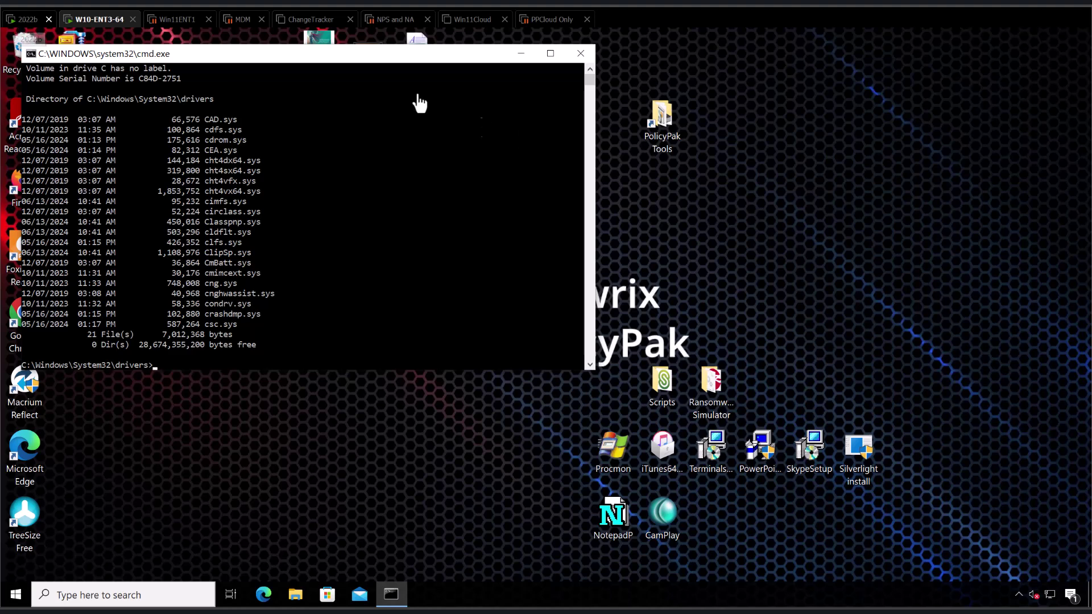
{"action": "left_click", "coordinate": [20, 21]}
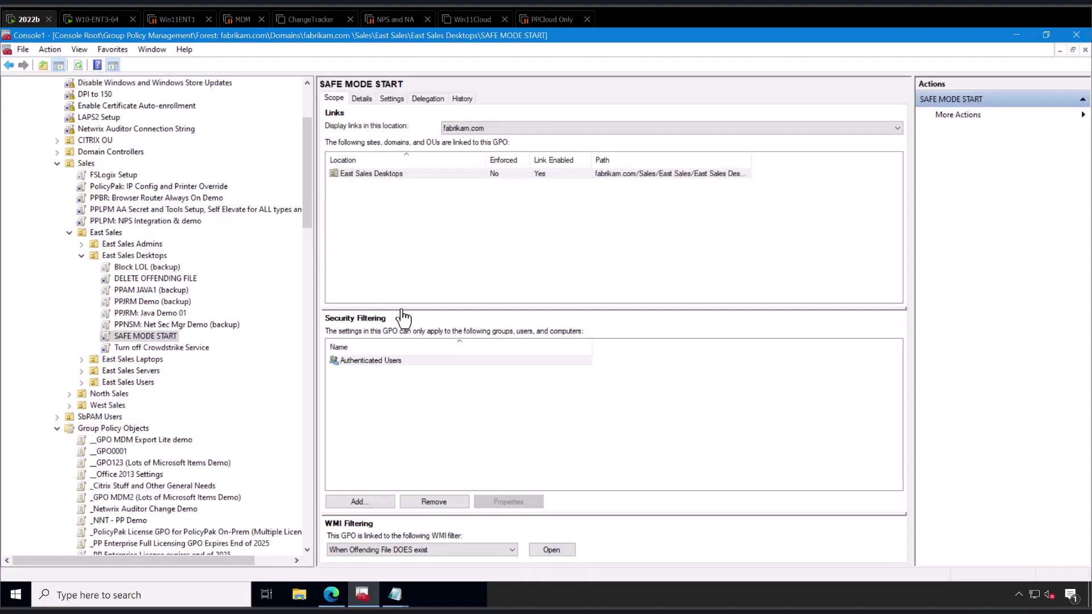
Review SAFE MODE START's WMI filter query and the East Sales Desktops link order.
{"action": "left_click", "coordinate": [154, 257]}
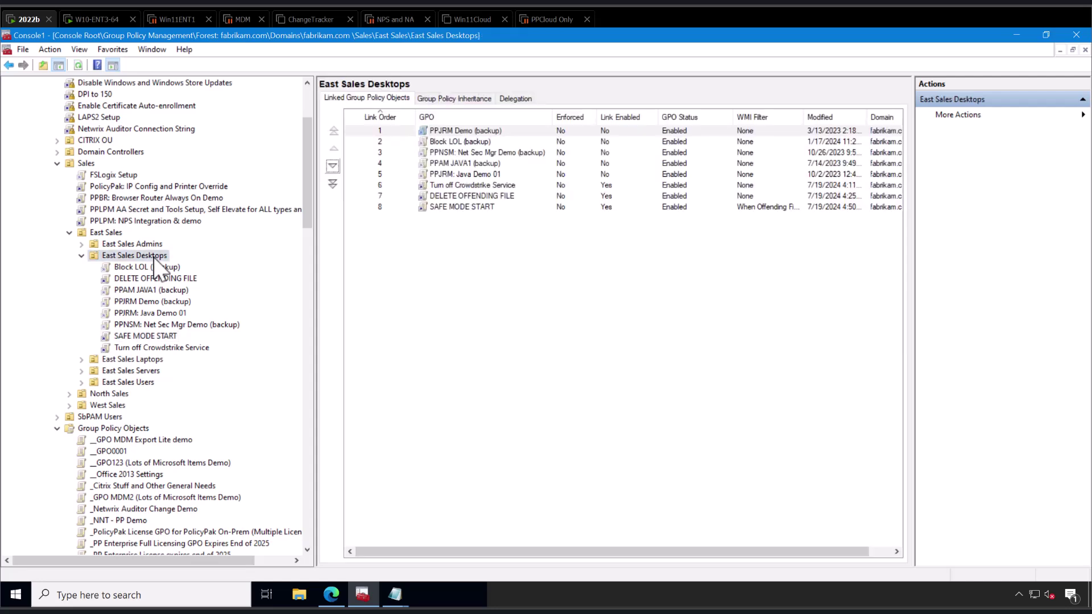
{"action": "left_click", "coordinate": [457, 208]}
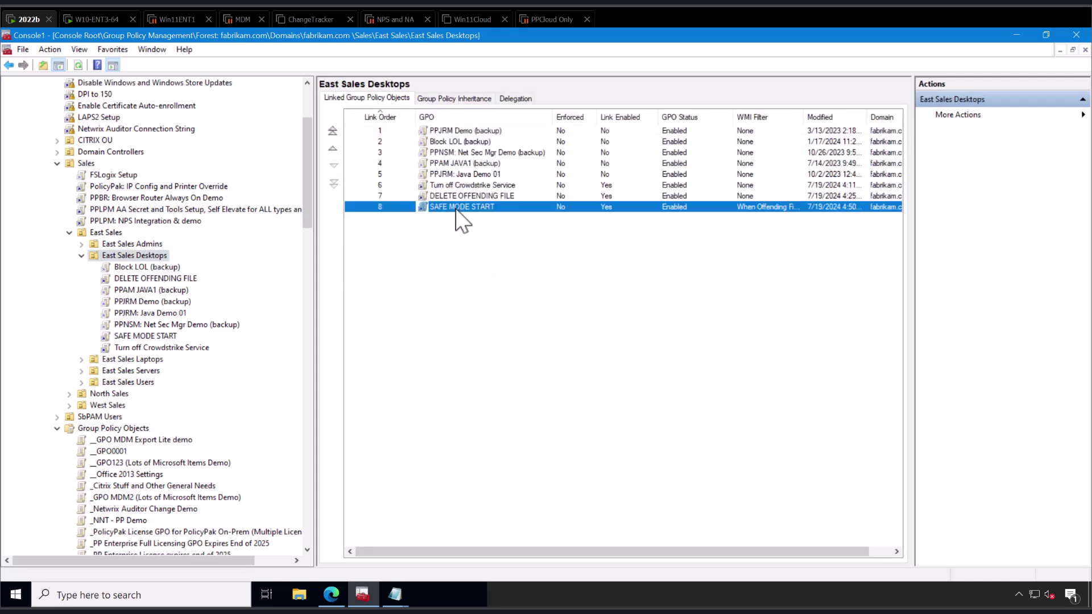
{"action": "double_click", "coordinate": [396, 206]}
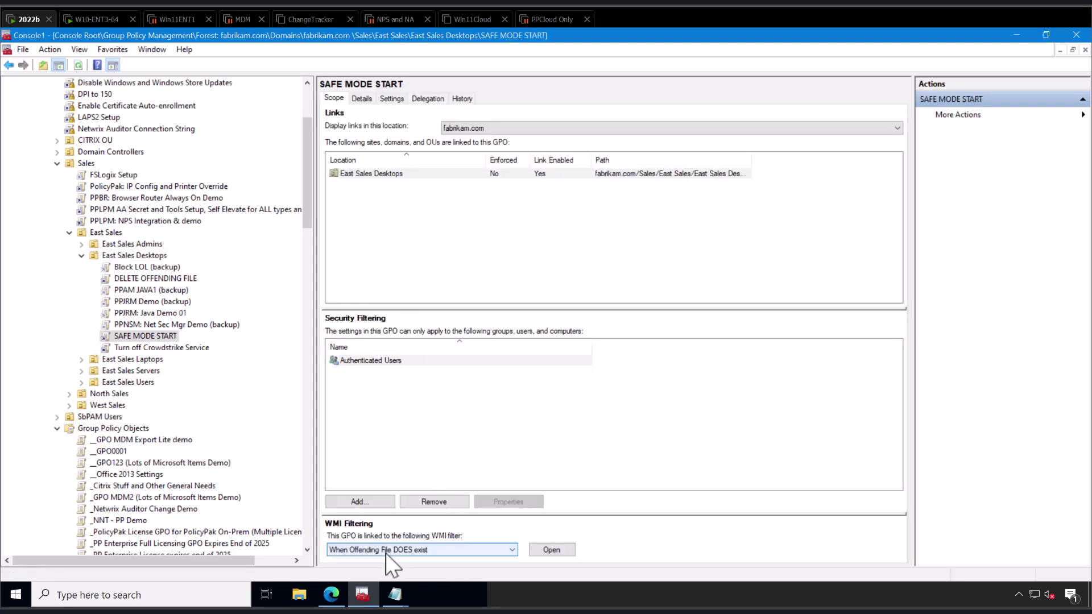
{"action": "left_click", "coordinate": [538, 550]}
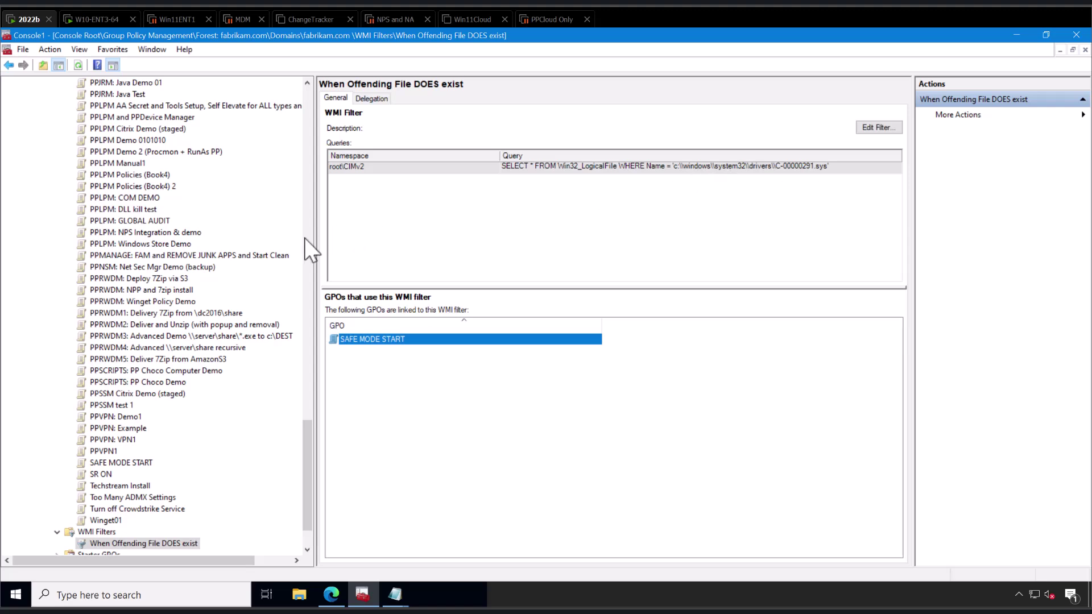
{"action": "scroll", "coordinate": [248, 306], "scroll_direction": "up", "scroll_amount": 5}
{"action": "scroll", "coordinate": [227, 310], "scroll_direction": "up", "scroll_amount": 20}
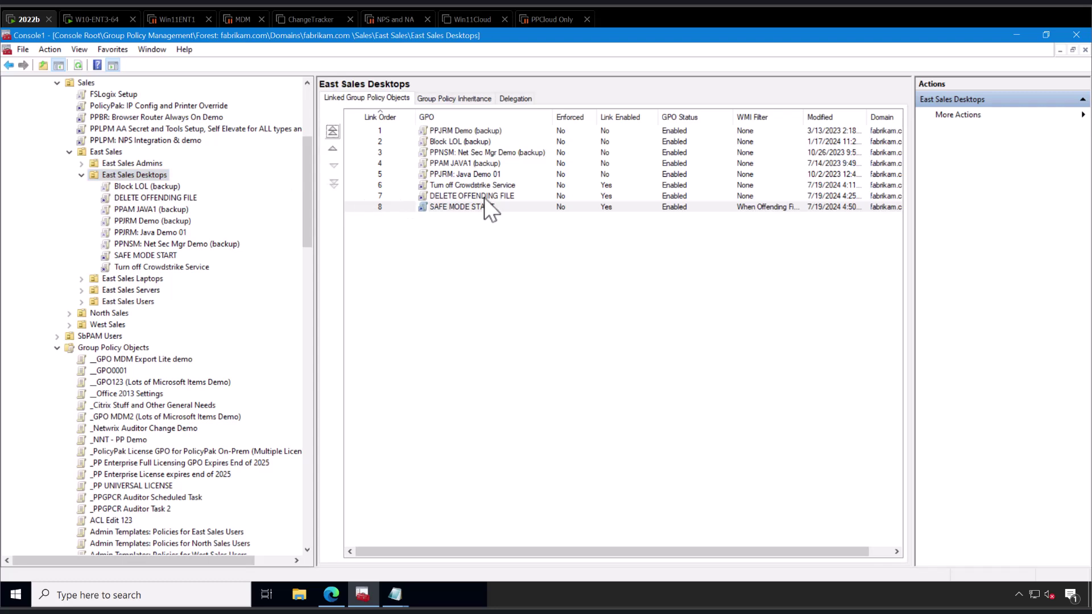
{"action": "left_click", "coordinate": [483, 197]}
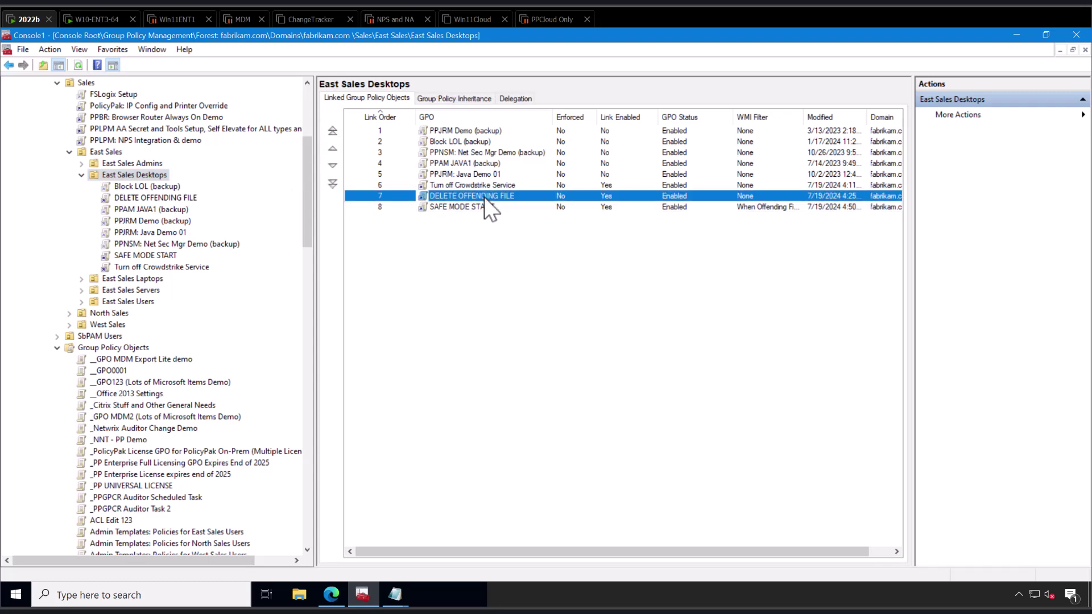
{"action": "left_click", "coordinate": [480, 187]}
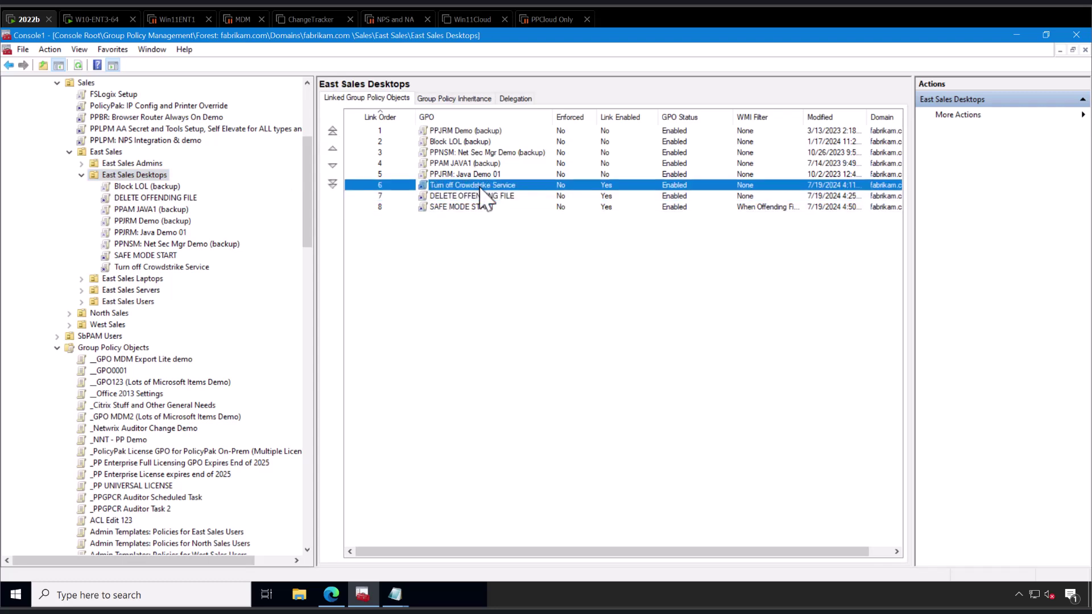